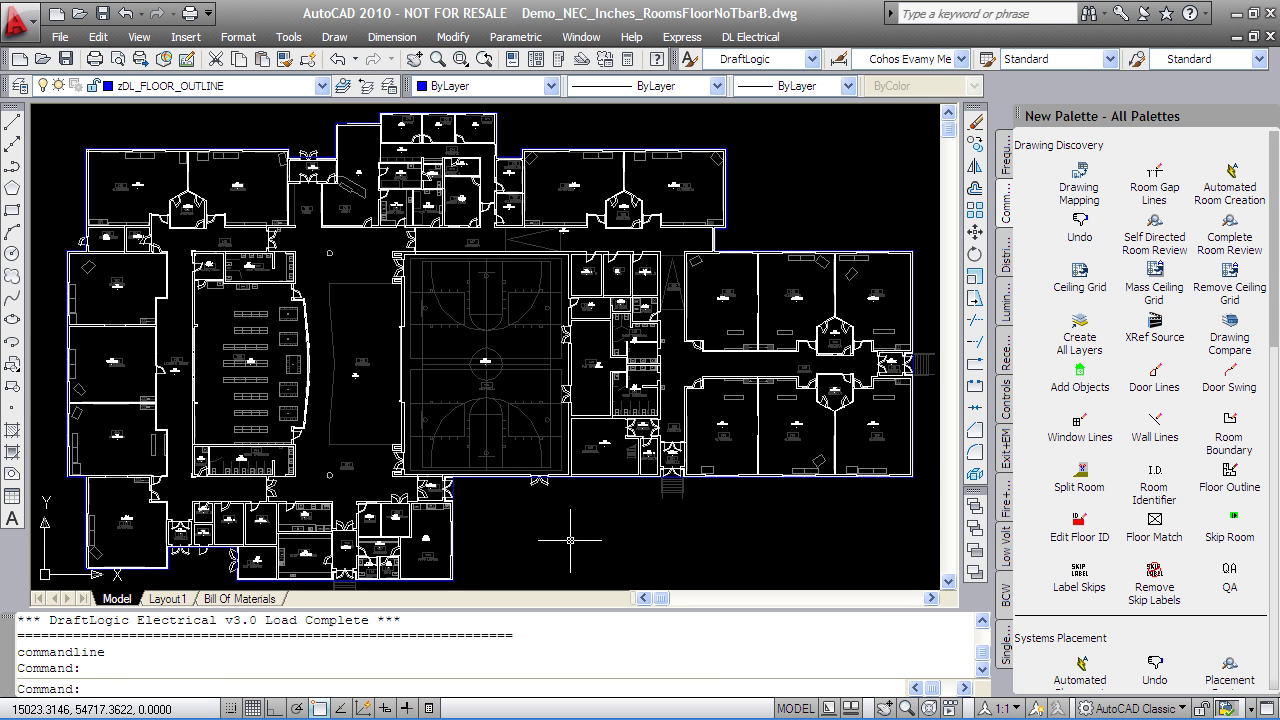
Run automated placement of fixtures and receptacles on all rooms.
{"action": "left_click", "coordinate": [1080, 665]}
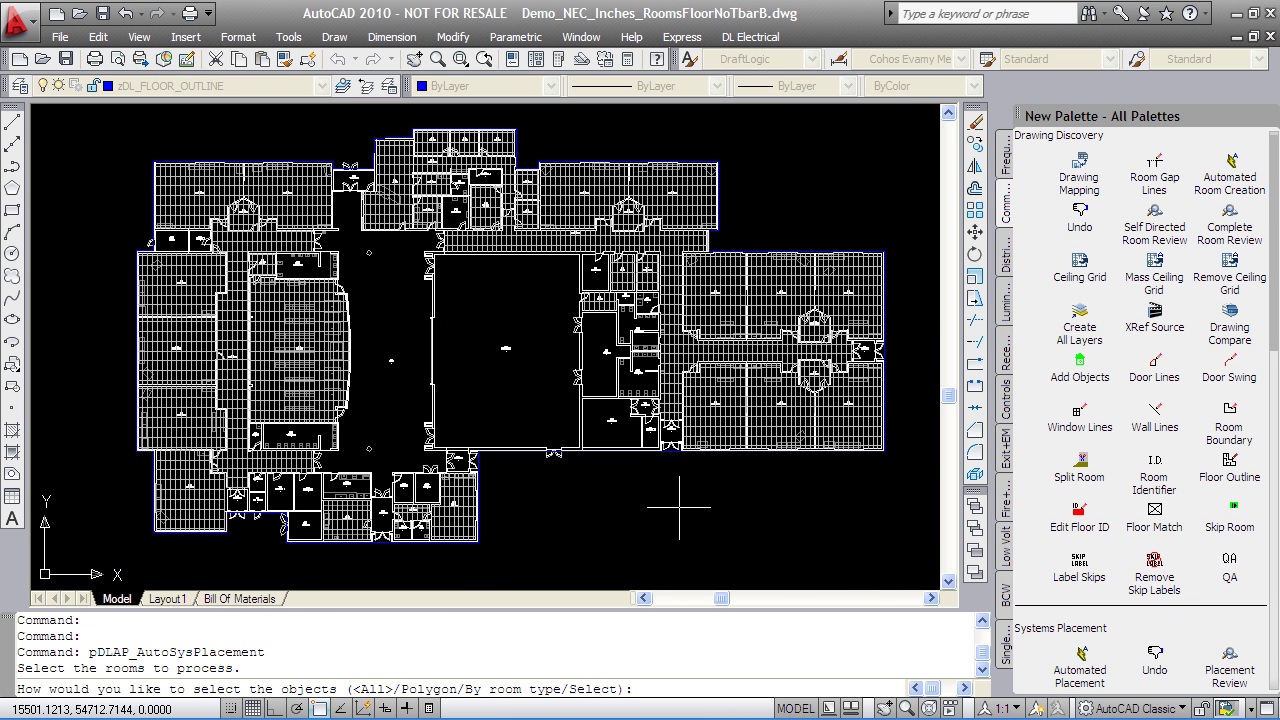
{"action": "key", "text": "Return"}
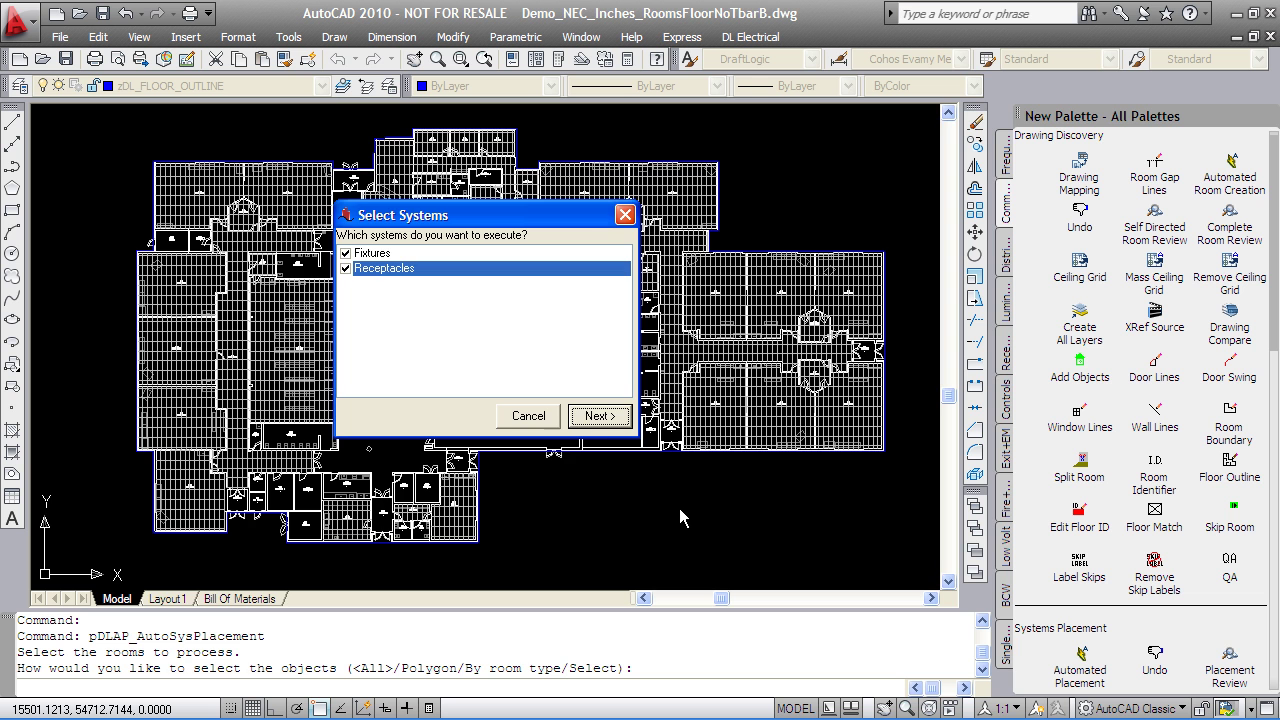
{"action": "left_click", "coordinate": [600, 430]}
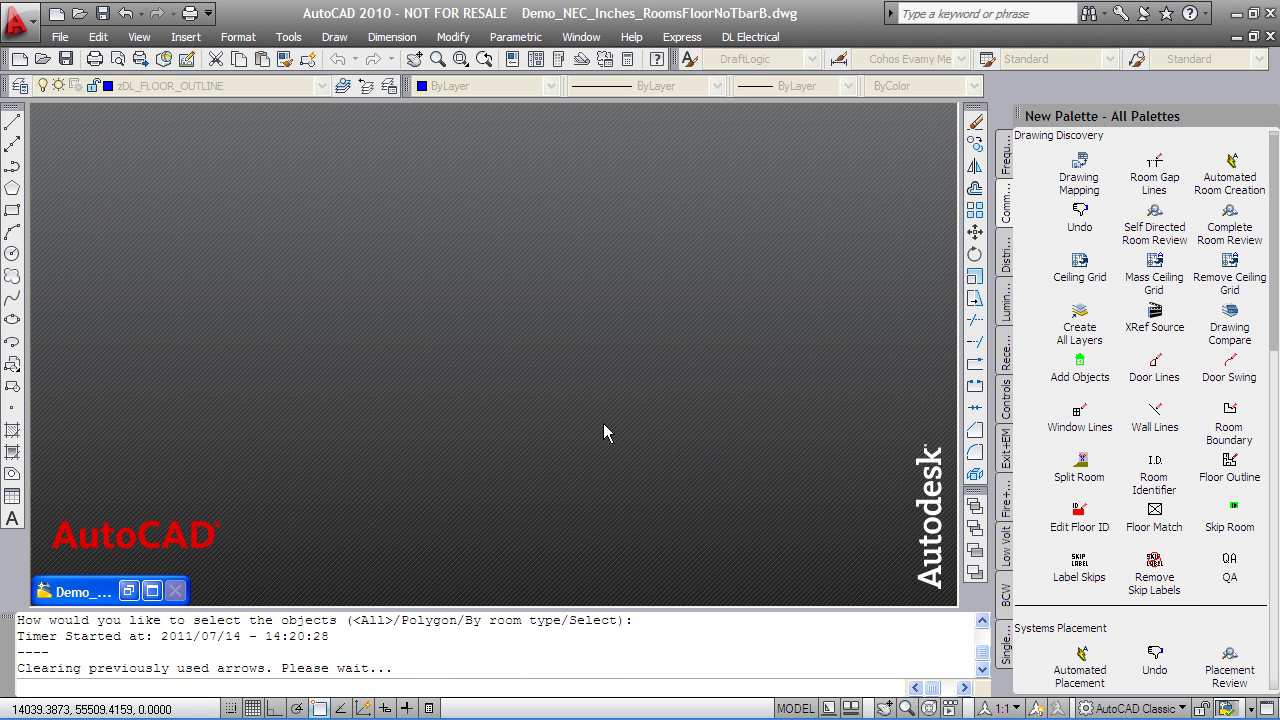
Restore the drawing window and review the Copier receptacle's 1200 W attributes.
{"action": "left_click", "coordinate": [152, 591]}
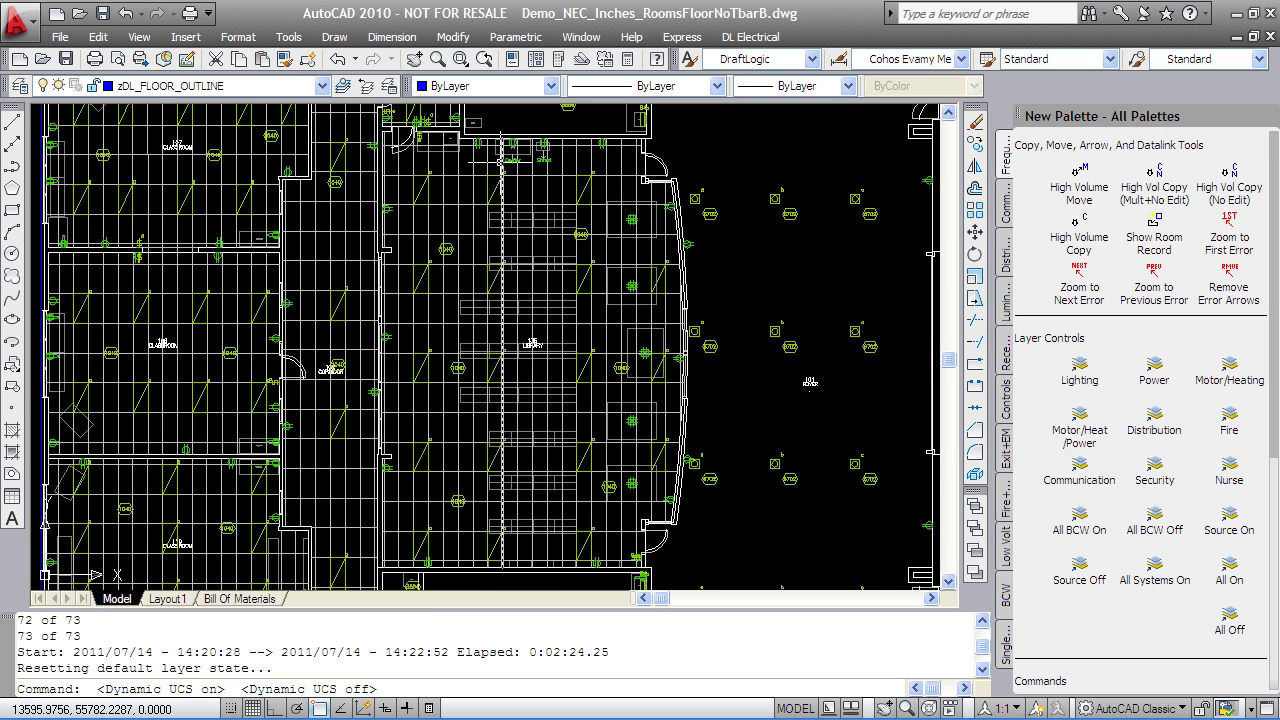
{"action": "scroll", "coordinate": [500, 160], "scroll_direction": "up", "scroll_amount": 5}
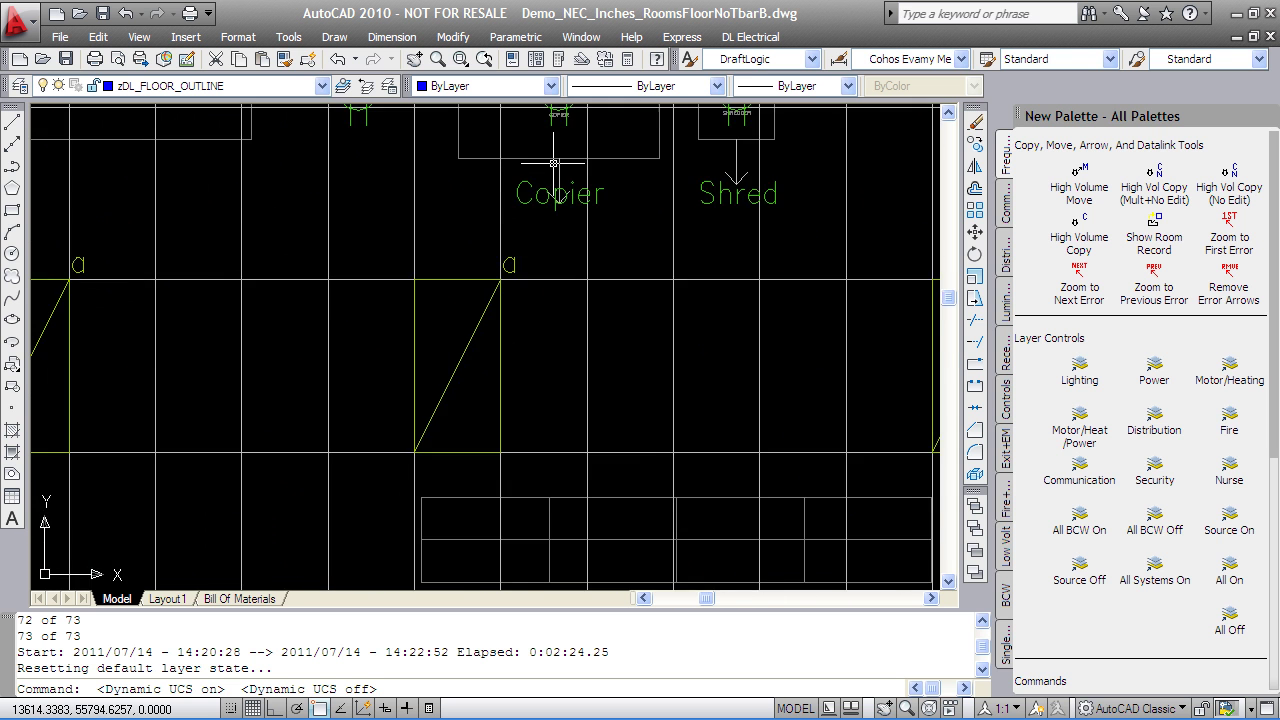
{"action": "middle_click_drag", "start_coordinate": [528, 234], "coordinate": [483, 399]}
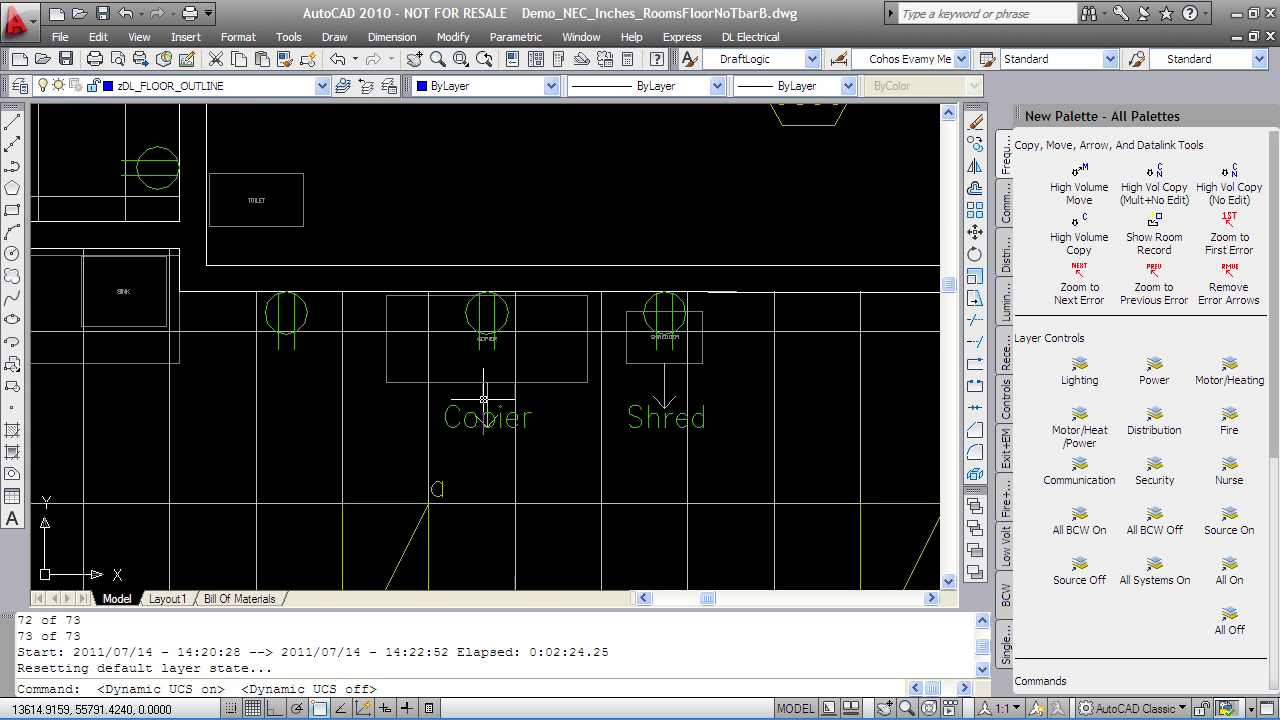
{"action": "double_click", "coordinate": [488, 317]}
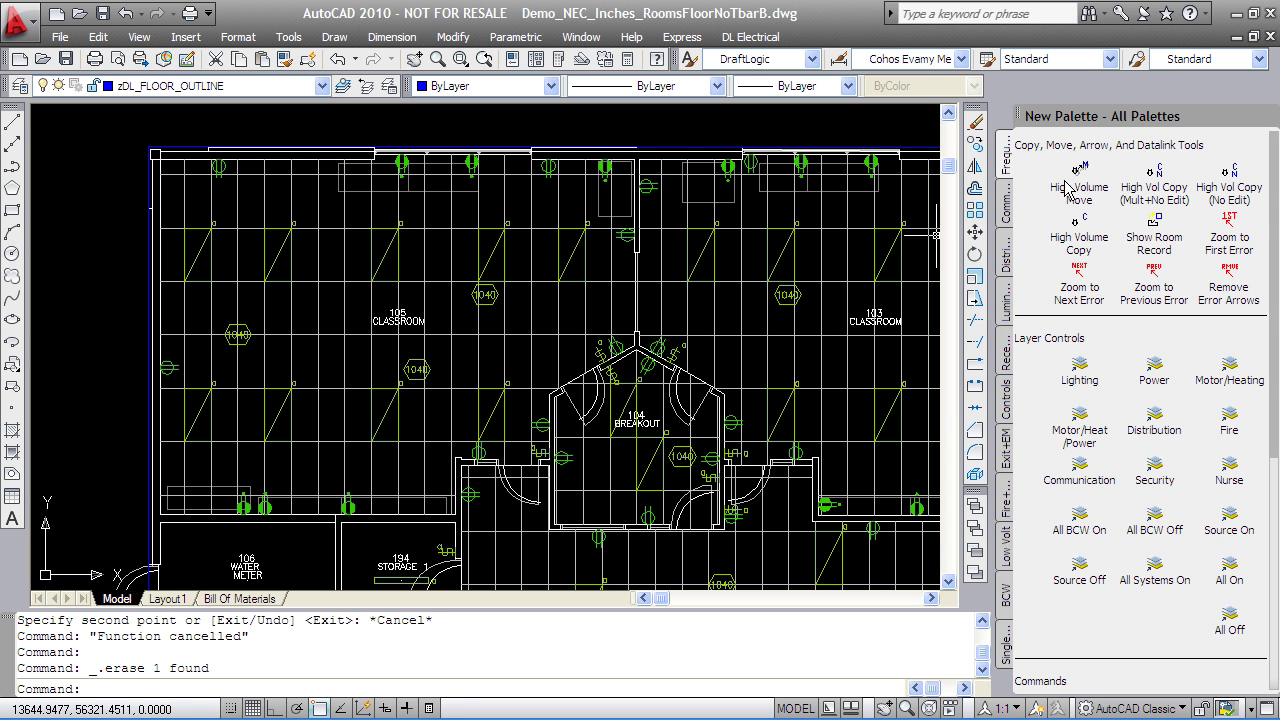
With High Volume Move, reposition receptacles near 104 Breakout and the diagonal fixture.
{"action": "left_click", "coordinate": [1079, 185]}
{"action": "left_click", "coordinate": [543, 424]}
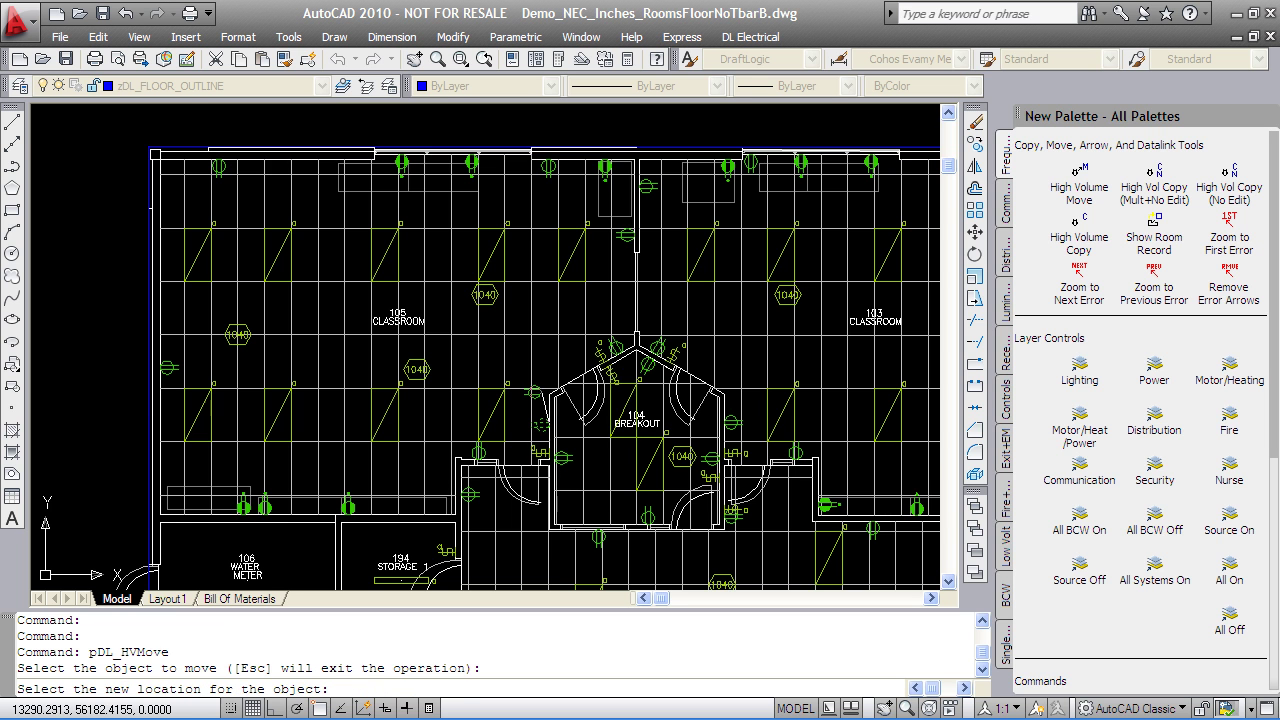
{"action": "scroll", "coordinate": [547, 380], "scroll_direction": "up", "scroll_amount": 3}
{"action": "left_click", "coordinate": [565, 391]}
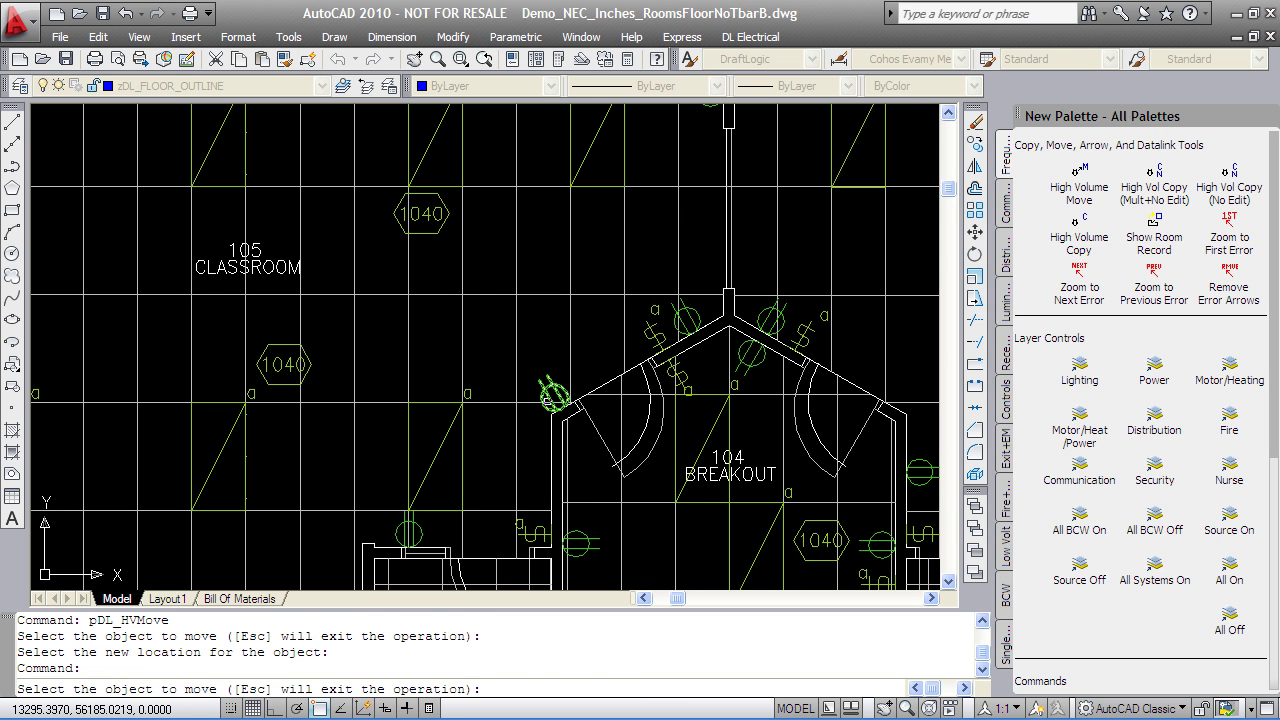
{"action": "left_click", "coordinate": [555, 398]}
{"action": "left_click", "coordinate": [540, 460]}
{"action": "left_click", "coordinate": [537, 448]}
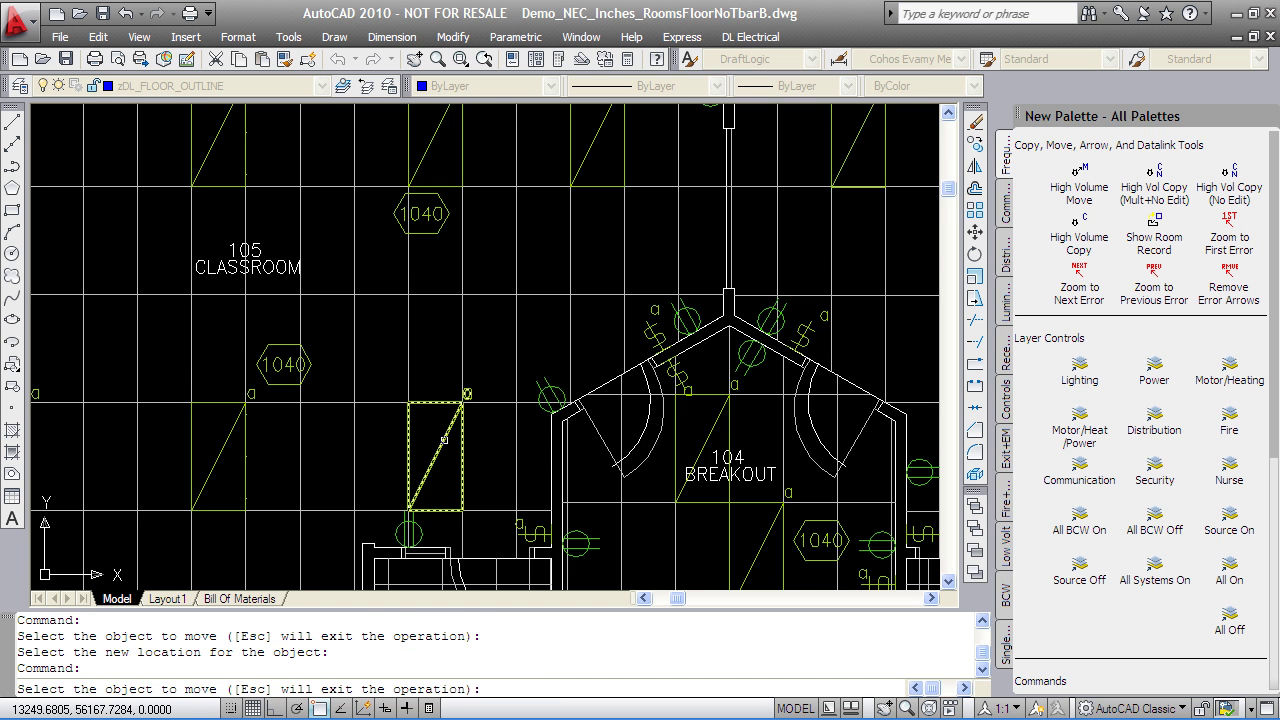
{"action": "left_click", "coordinate": [440, 440]}
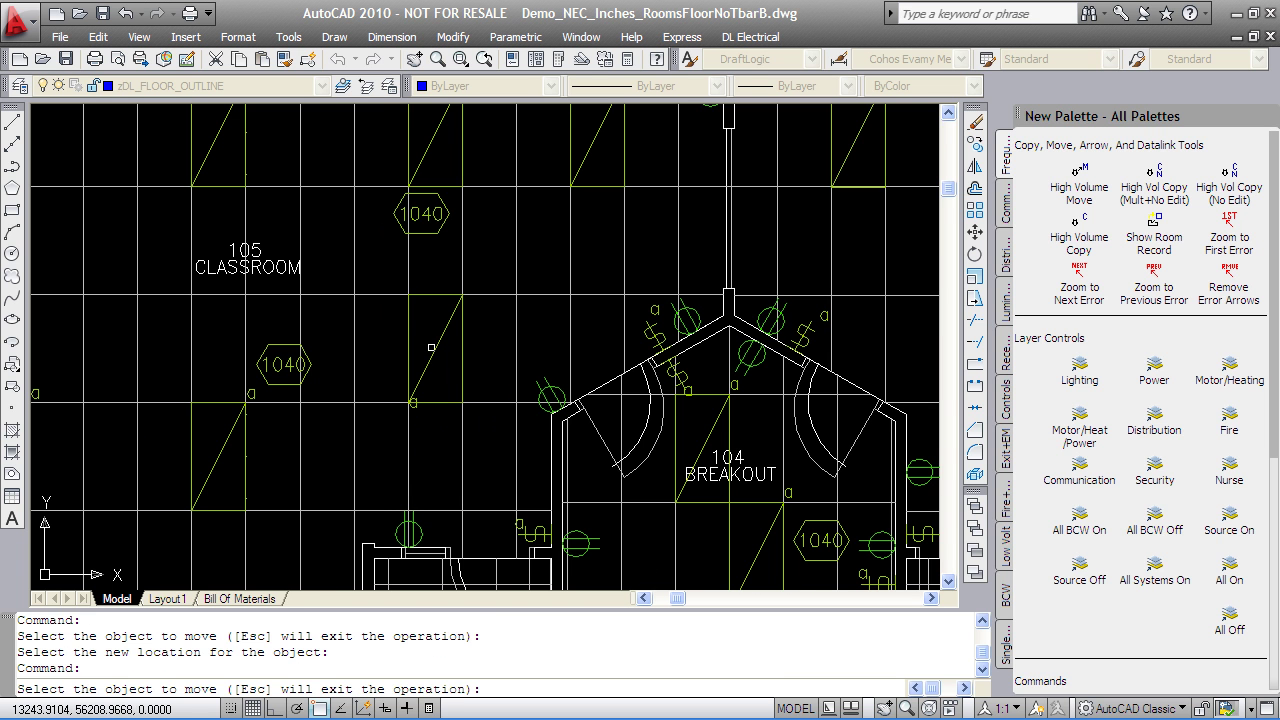
{"action": "left_click", "coordinate": [441, 352]}
{"action": "left_click", "coordinate": [513, 519]}
Insert a rotated 1200 W GFI receptacle on the wall near 106 Water Meter.
{"action": "left_click", "coordinate": [1003, 332]}
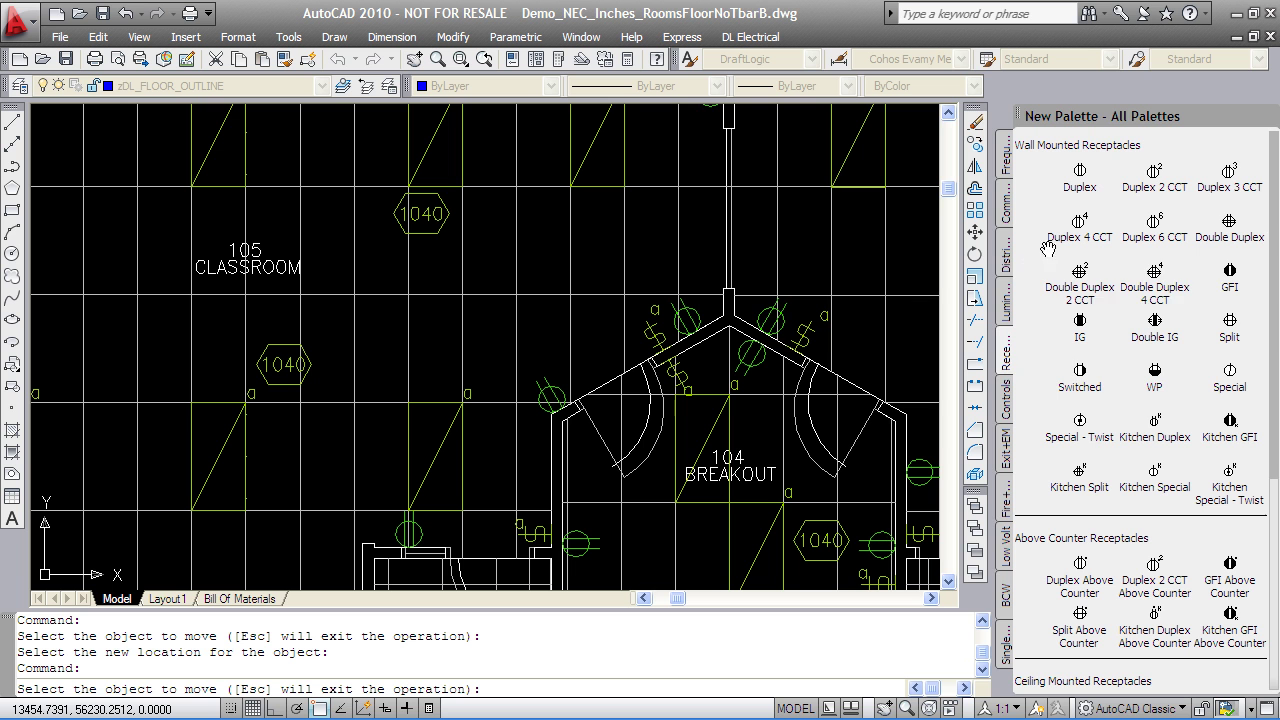
{"action": "left_click", "coordinate": [1230, 280]}
{"action": "middle_click_drag", "start_coordinate": [261, 440], "coordinate": [520, 337]}
{"action": "middle_click_drag", "start_coordinate": [556, 423], "coordinate": [485, 348]}
{"action": "left_click", "coordinate": [485, 348]}
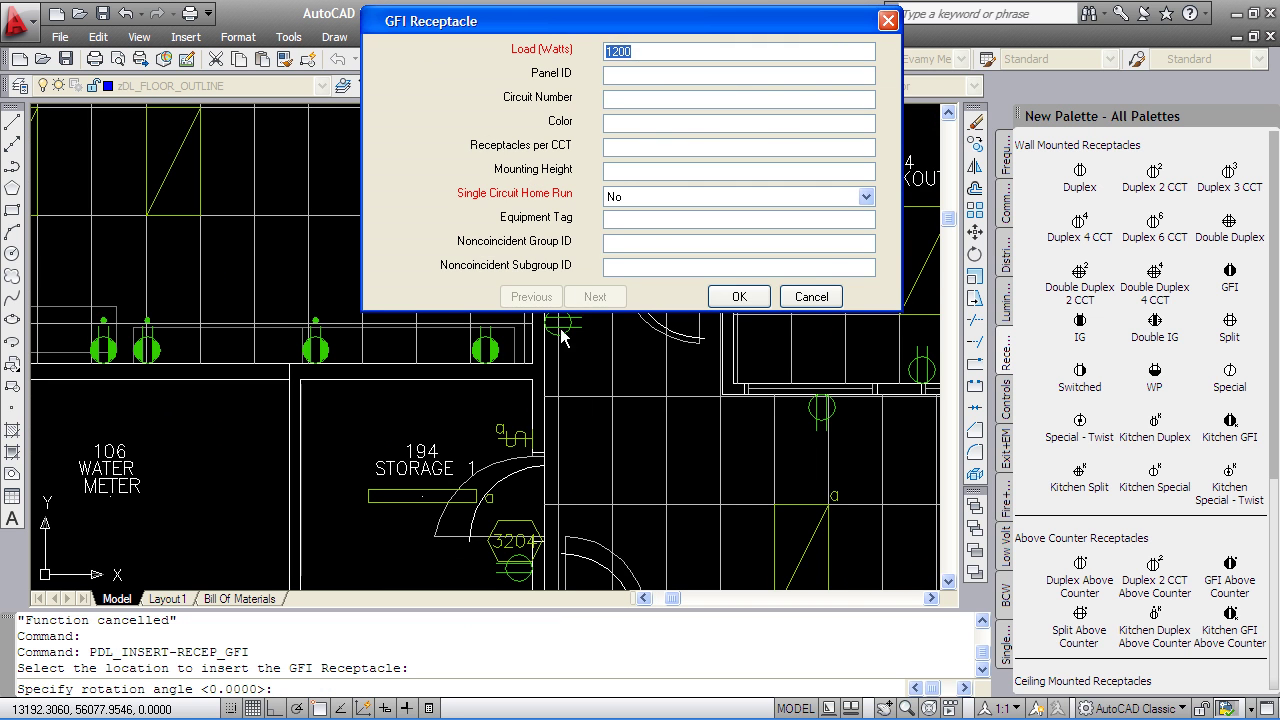
{"action": "left_click", "coordinate": [737, 297]}
{"action": "key", "text": "Escape"}
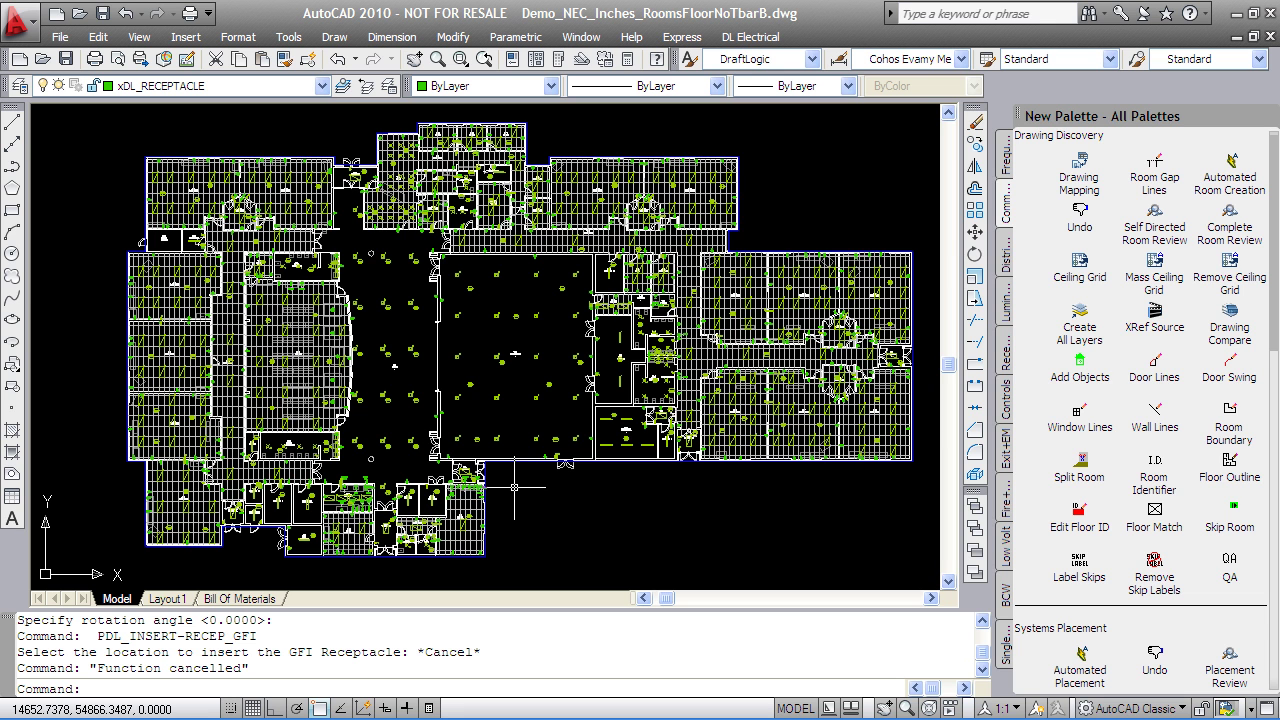
Start Create Service Areas from the Circuiting tools on the palette.
{"action": "left_click_drag", "start_coordinate": [1275, 347], "coordinate": [1275, 420]}
{"action": "left_click", "coordinate": [1079, 400]}
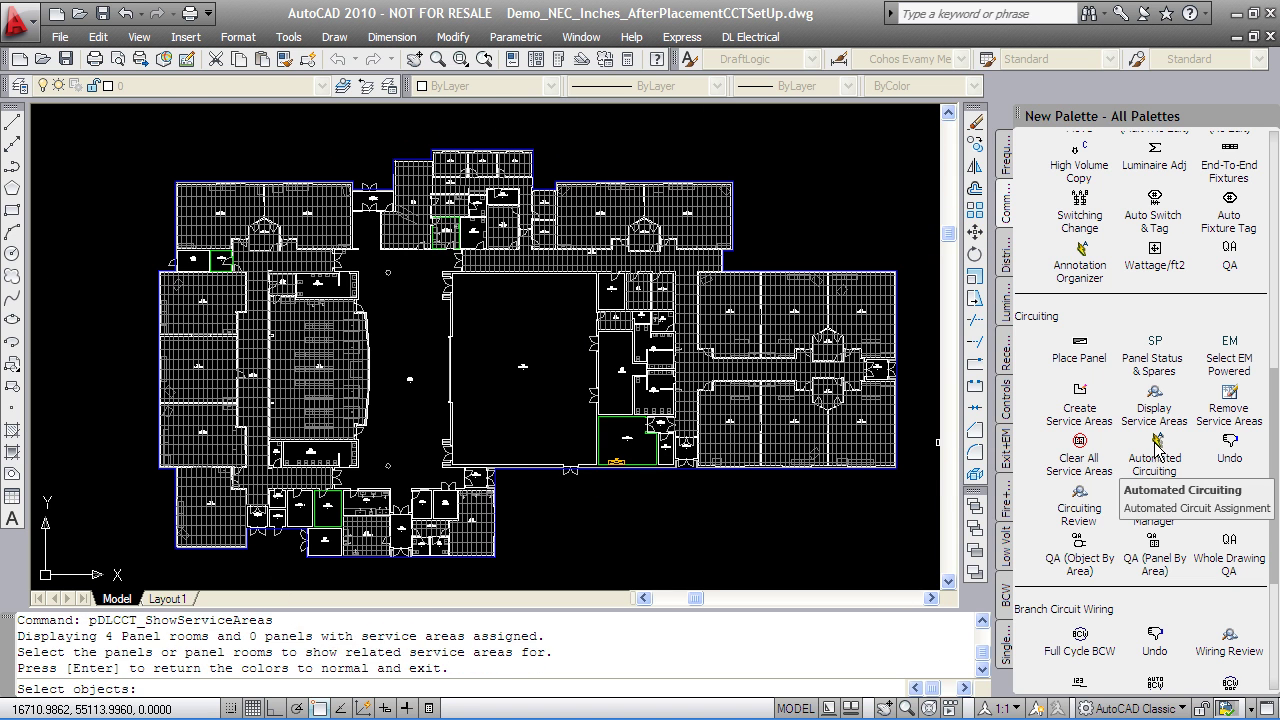
Run Automated Circuiting for all panel rooms and wait for completion.
{"action": "left_click", "coordinate": [1156, 442]}
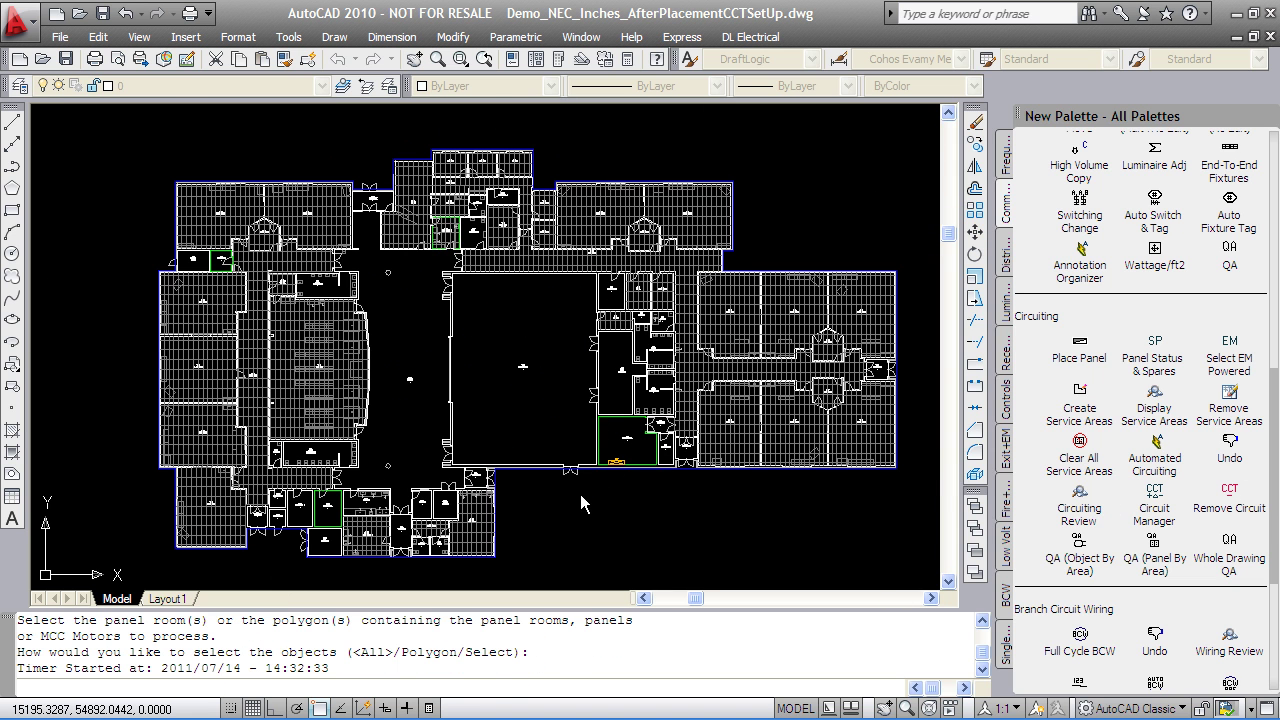
{"action": "key", "text": "Return"}
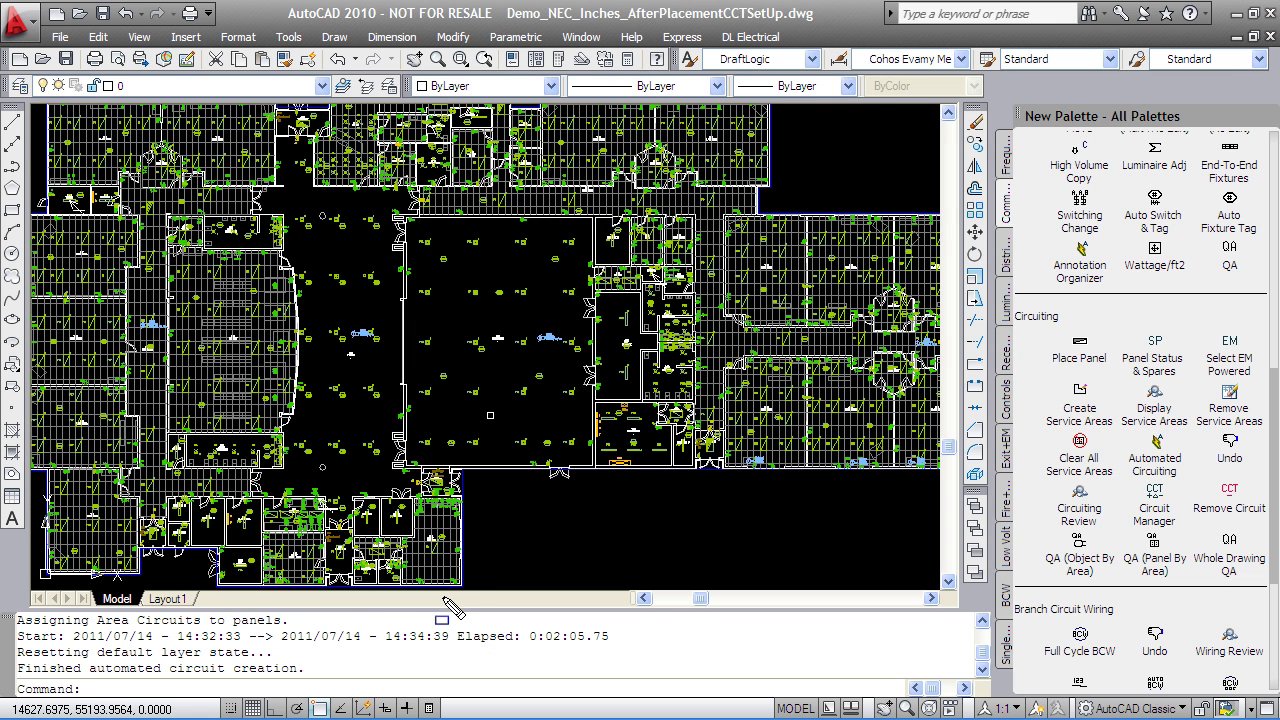
{"action": "left_click_drag", "start_coordinate": [443, 598], "coordinate": [652, 662]}
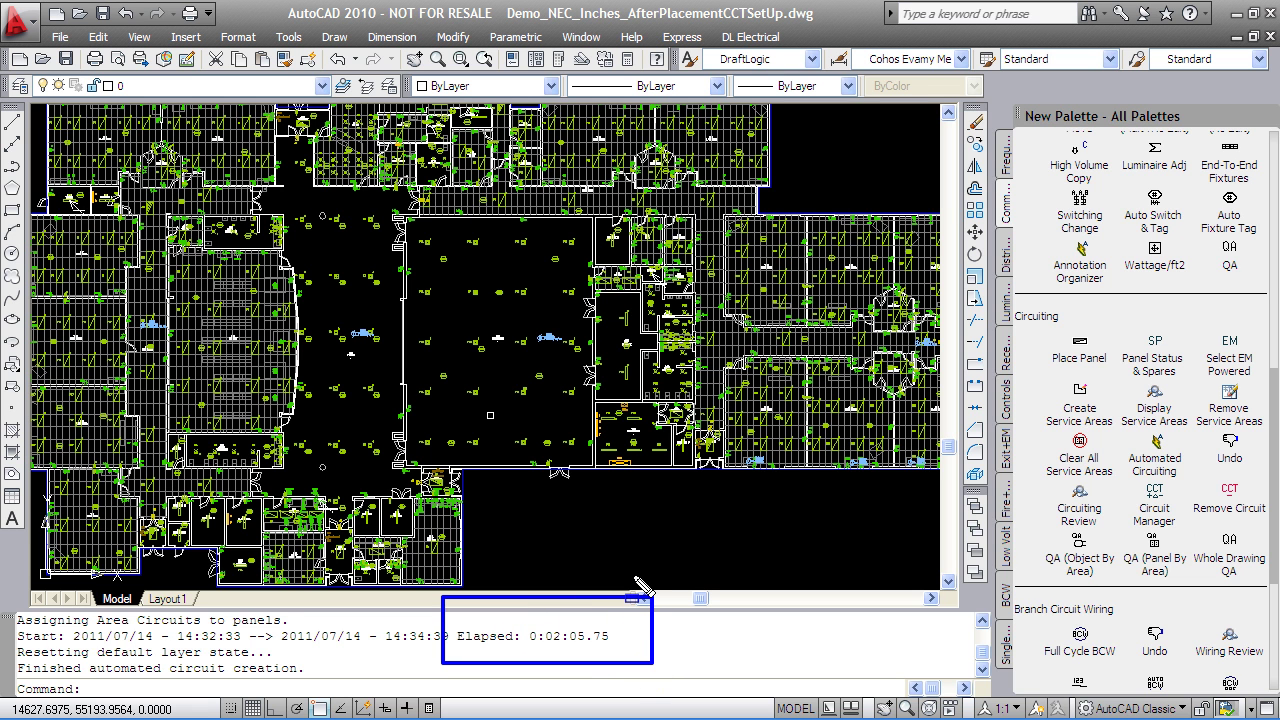
Zoom around the mechanical and electrical rooms and erase a stray object.
{"action": "key", "text": "Escape"}
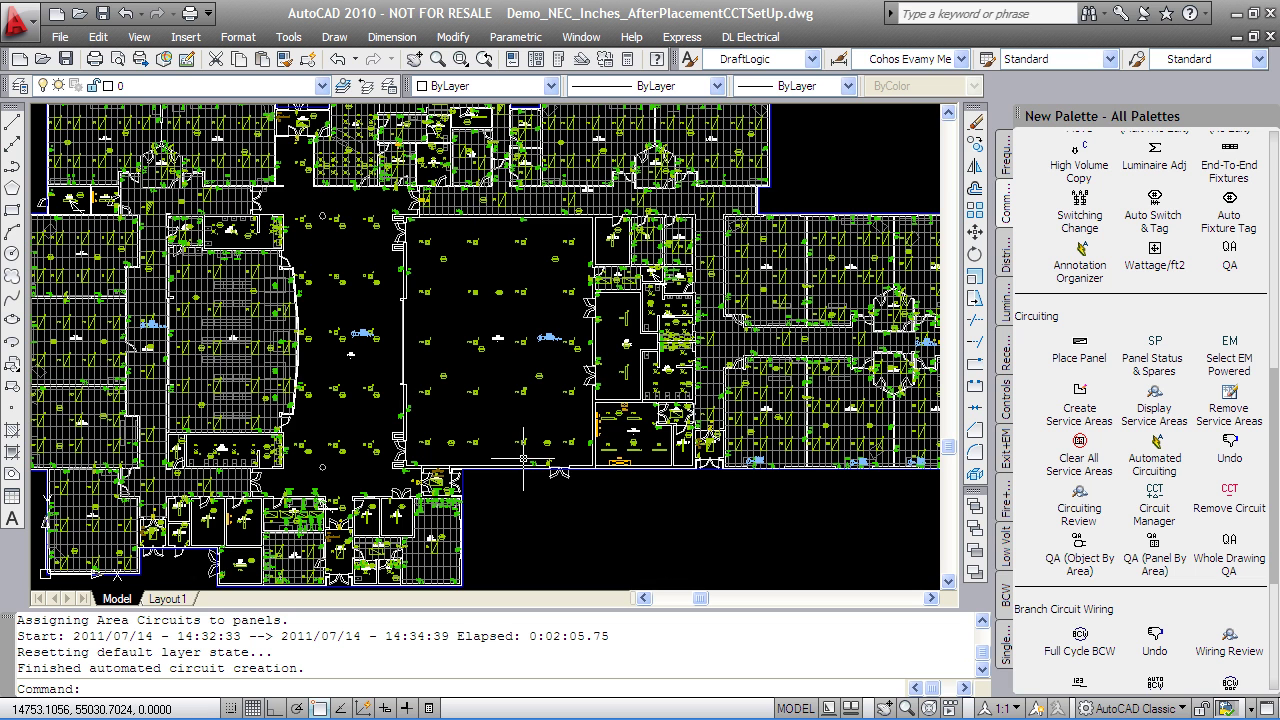
{"action": "scroll", "coordinate": [655, 410], "scroll_direction": "up", "scroll_amount": 2}
{"action": "scroll", "coordinate": [536, 505], "scroll_direction": "up", "scroll_amount": 1}
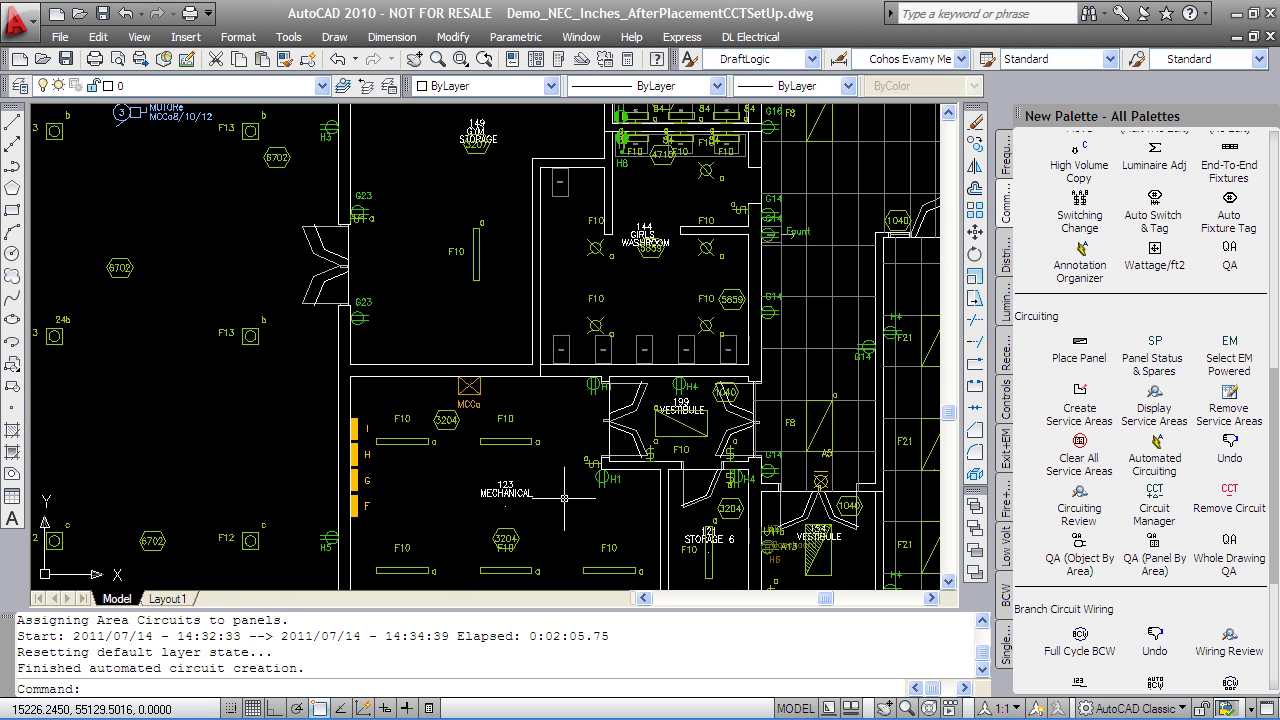
{"action": "scroll", "coordinate": [509, 375], "scroll_direction": "up", "scroll_amount": 1}
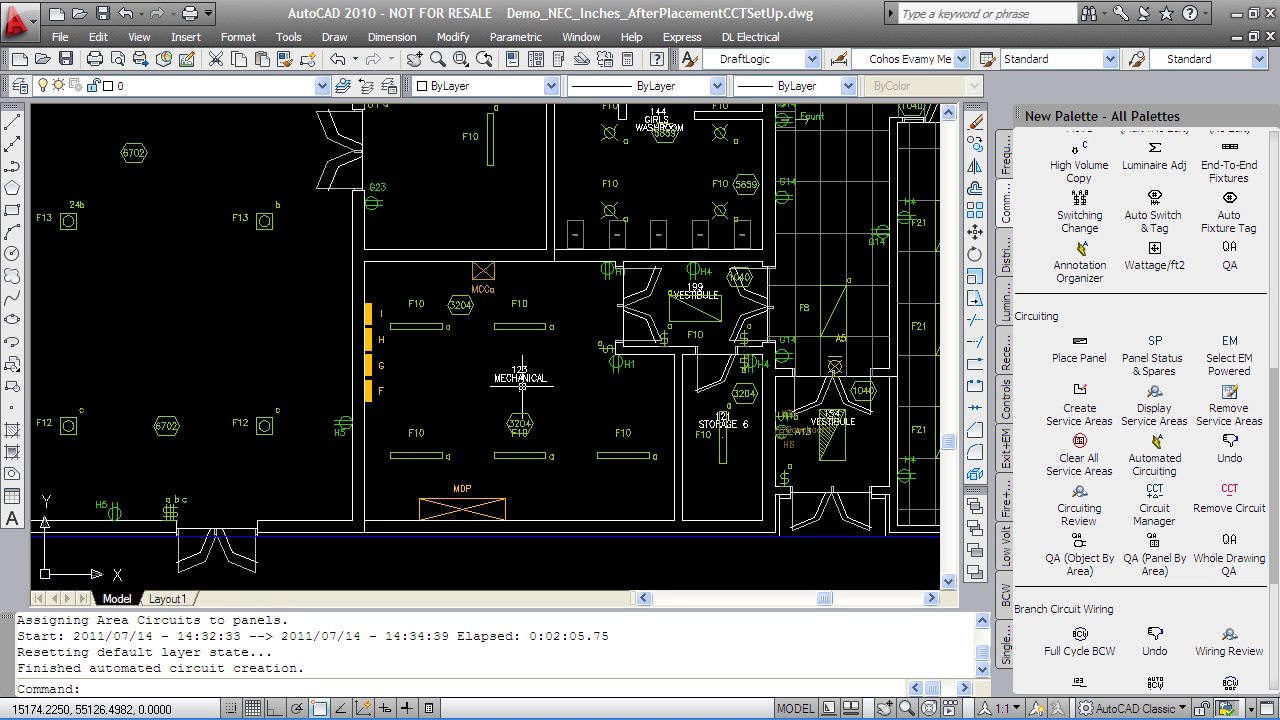
{"action": "scroll", "coordinate": [290, 420], "scroll_direction": "down", "scroll_amount": 2}
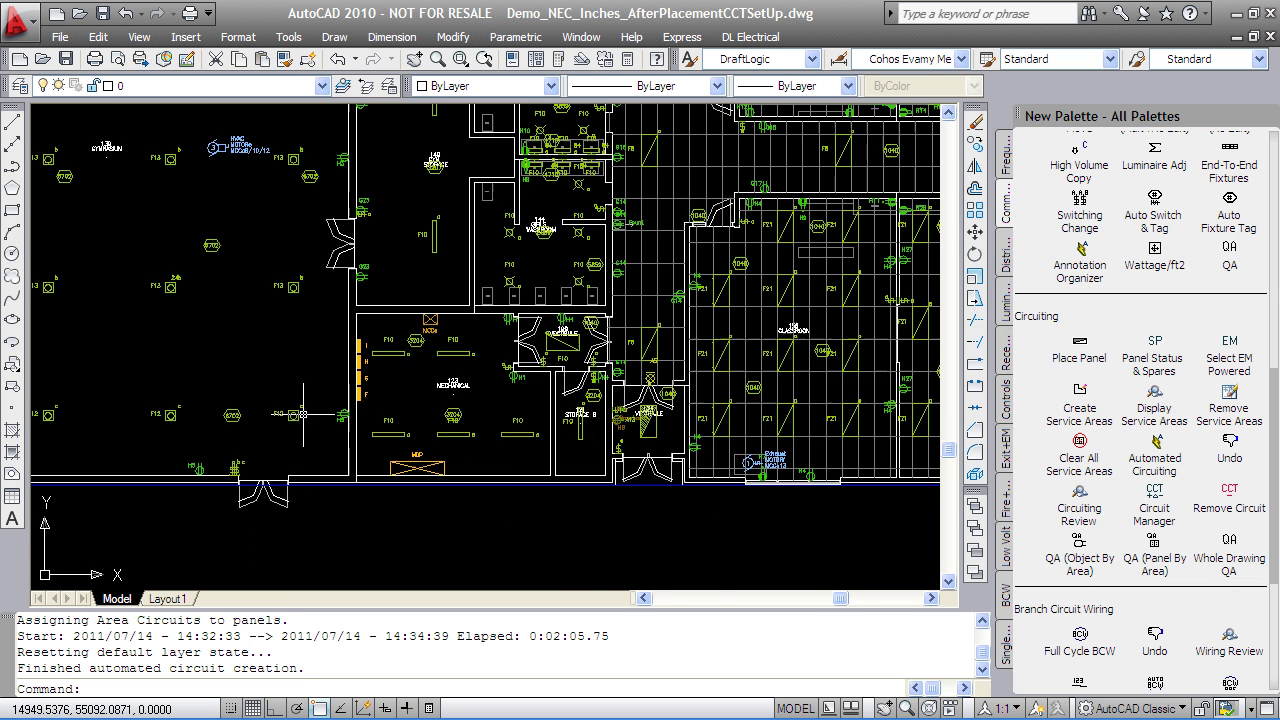
{"action": "scroll", "coordinate": [276, 492], "scroll_direction": "up", "scroll_amount": 4}
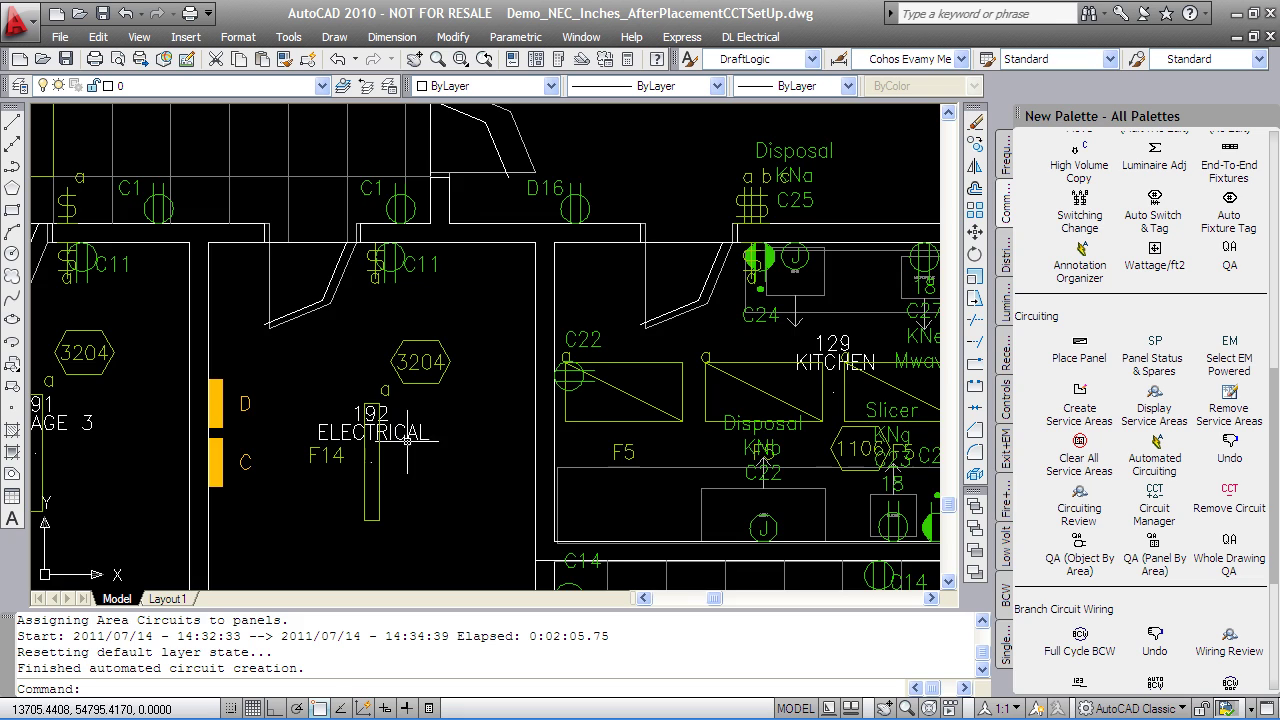
{"action": "scroll", "coordinate": [428, 438], "scroll_direction": "down", "scroll_amount": 5}
{"action": "scroll", "coordinate": [428, 438], "scroll_direction": "down", "scroll_amount": 3}
{"action": "scroll", "coordinate": [440, 450], "scroll_direction": "up", "scroll_amount": 5}
{"action": "key", "text": "Delete"}
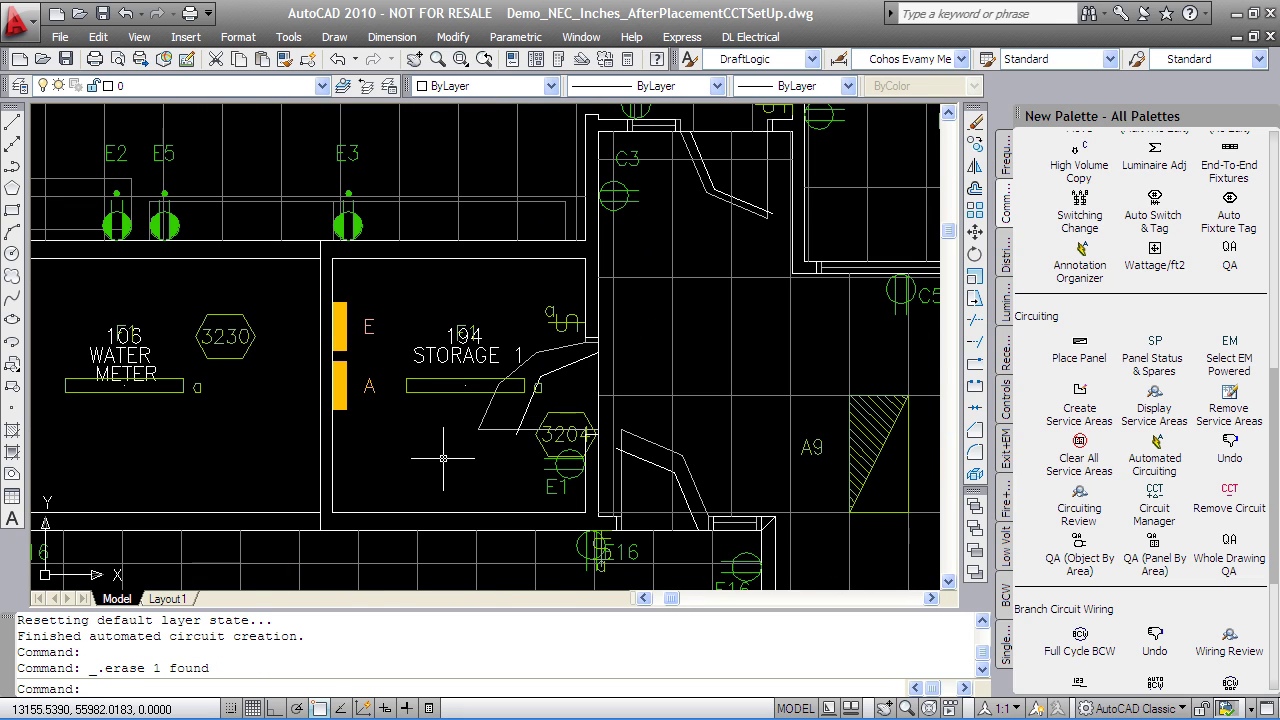
Zoom and pan over to the 176 Work Room to check its circuits.
{"action": "scroll", "coordinate": [703, 342], "scroll_direction": "down", "scroll_amount": 5}
{"action": "scroll", "coordinate": [222, 432], "scroll_direction": "up", "scroll_amount": 2}
{"action": "scroll", "coordinate": [705, 385], "scroll_direction": "up", "scroll_amount": 4}
{"action": "scroll", "coordinate": [705, 385], "scroll_direction": "up", "scroll_amount": 4}
{"action": "middle_click_drag", "start_coordinate": [845, 358], "coordinate": [659, 393]}
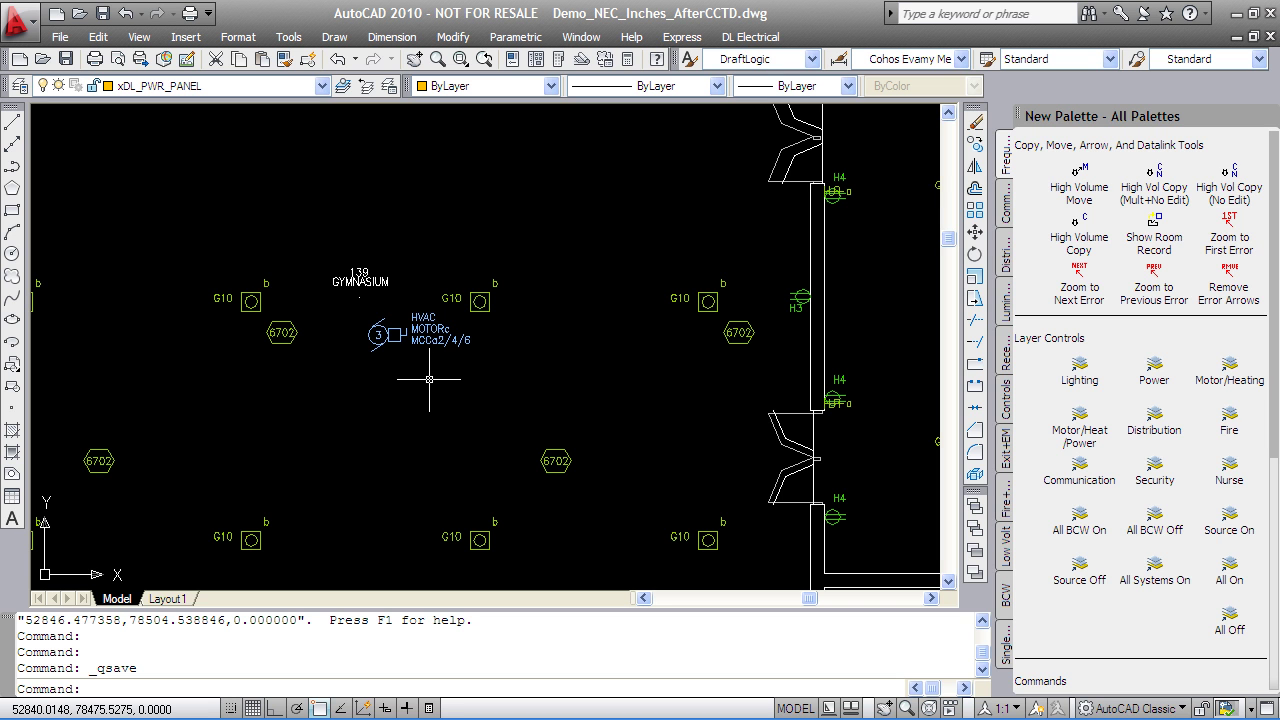
{"action": "double_click", "coordinate": [435, 345]}
{"action": "left_click", "coordinate": [732, 345]}
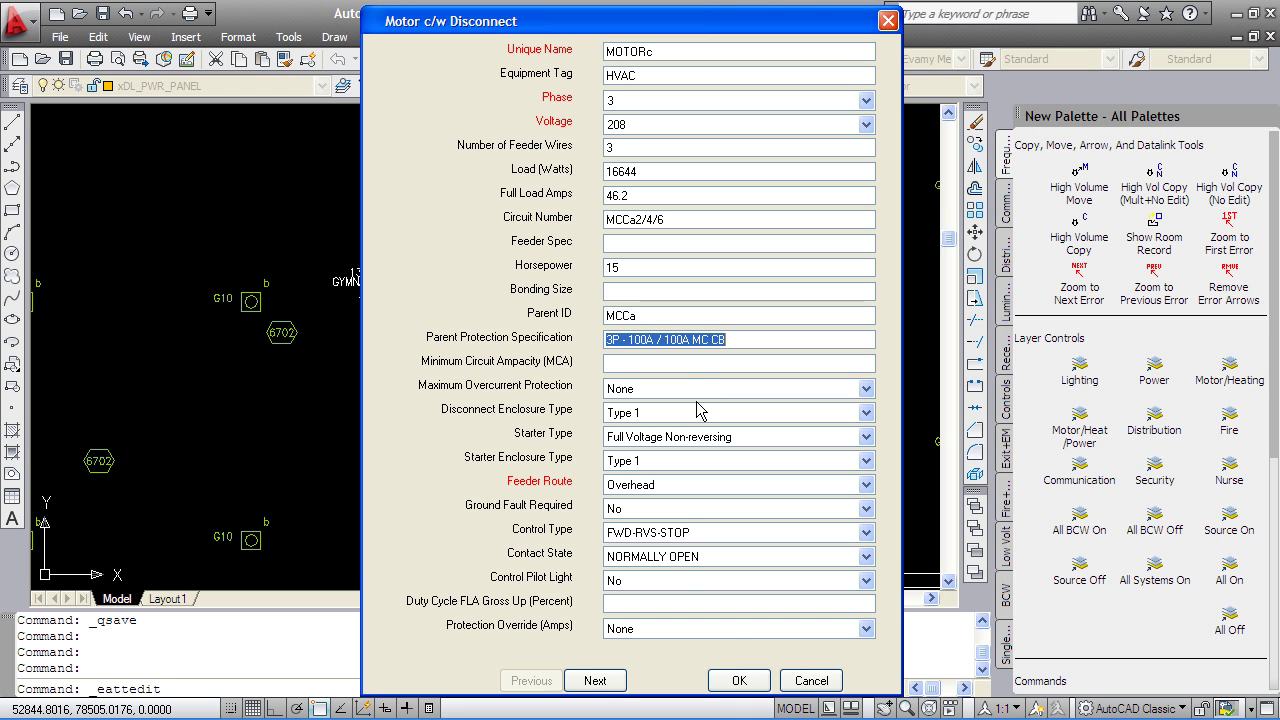
{"action": "left_click", "coordinate": [810, 681]}
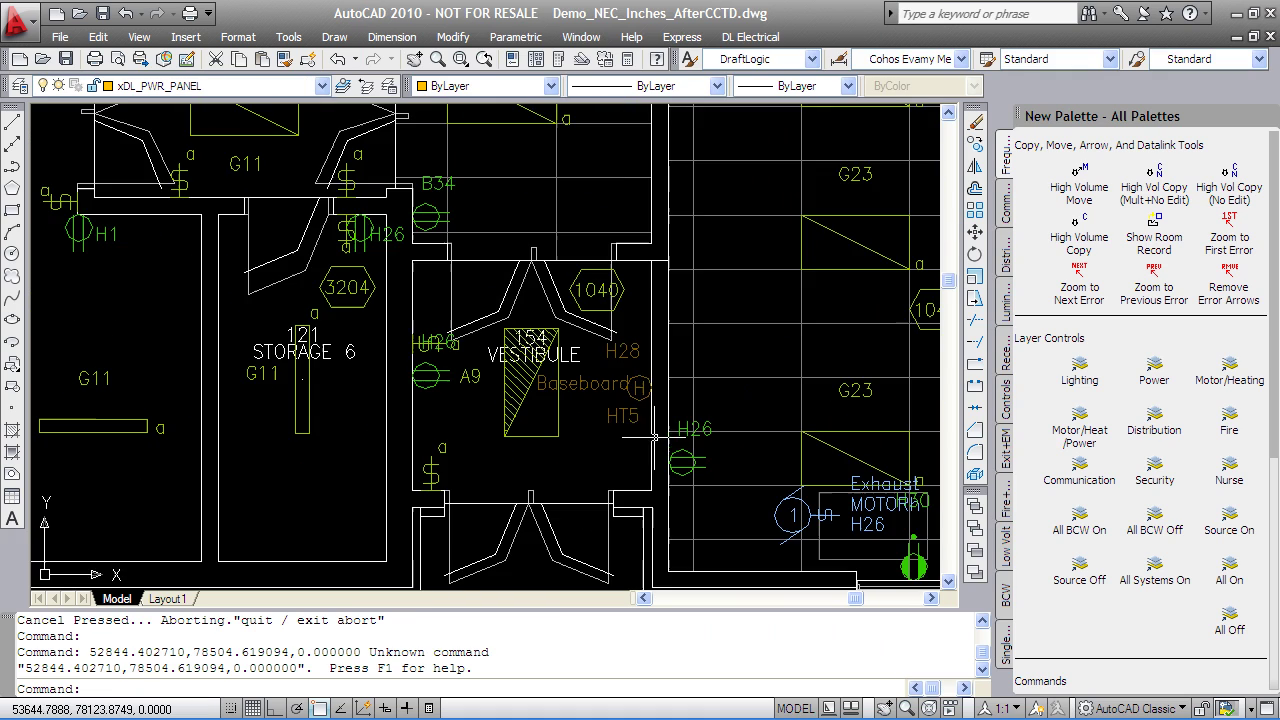
{"action": "scroll", "coordinate": [619, 406], "scroll_direction": "up", "scroll_amount": 2}
{"action": "double_click", "coordinate": [622, 376]}
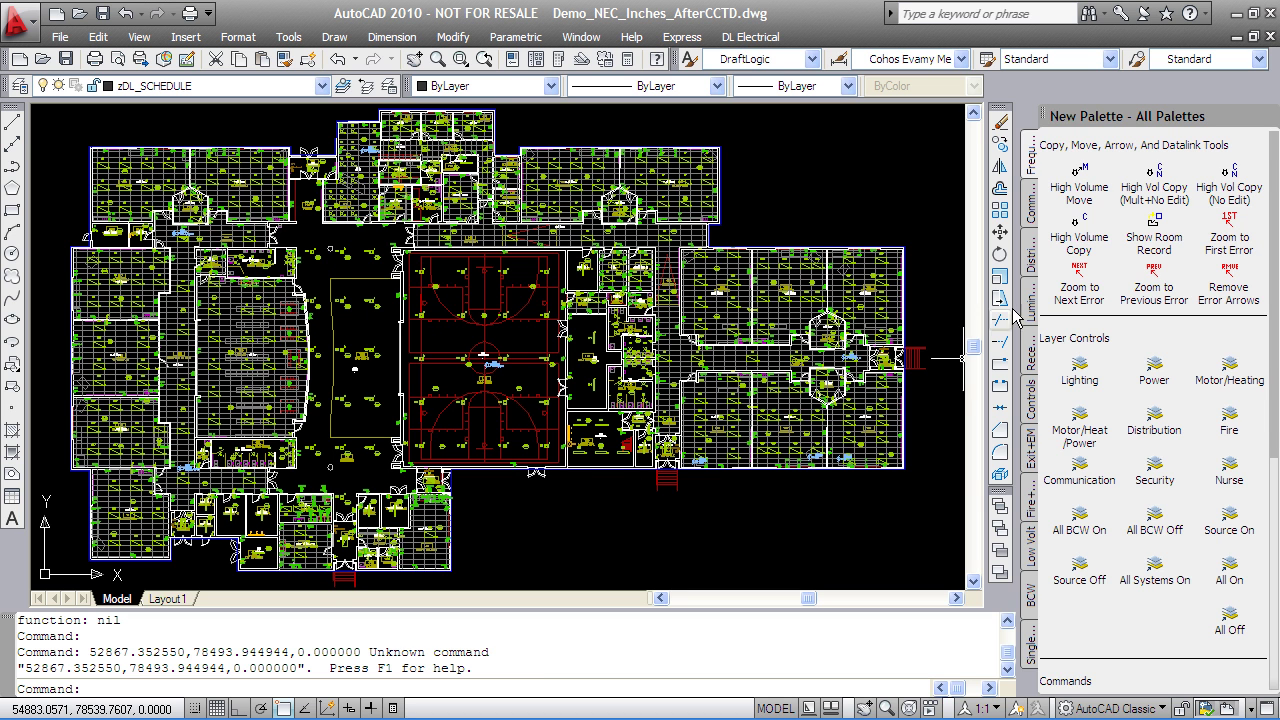
Run full branch circuit wiring on the plan and zoom around the gymnasium.
{"action": "left_click", "coordinate": [1031, 200]}
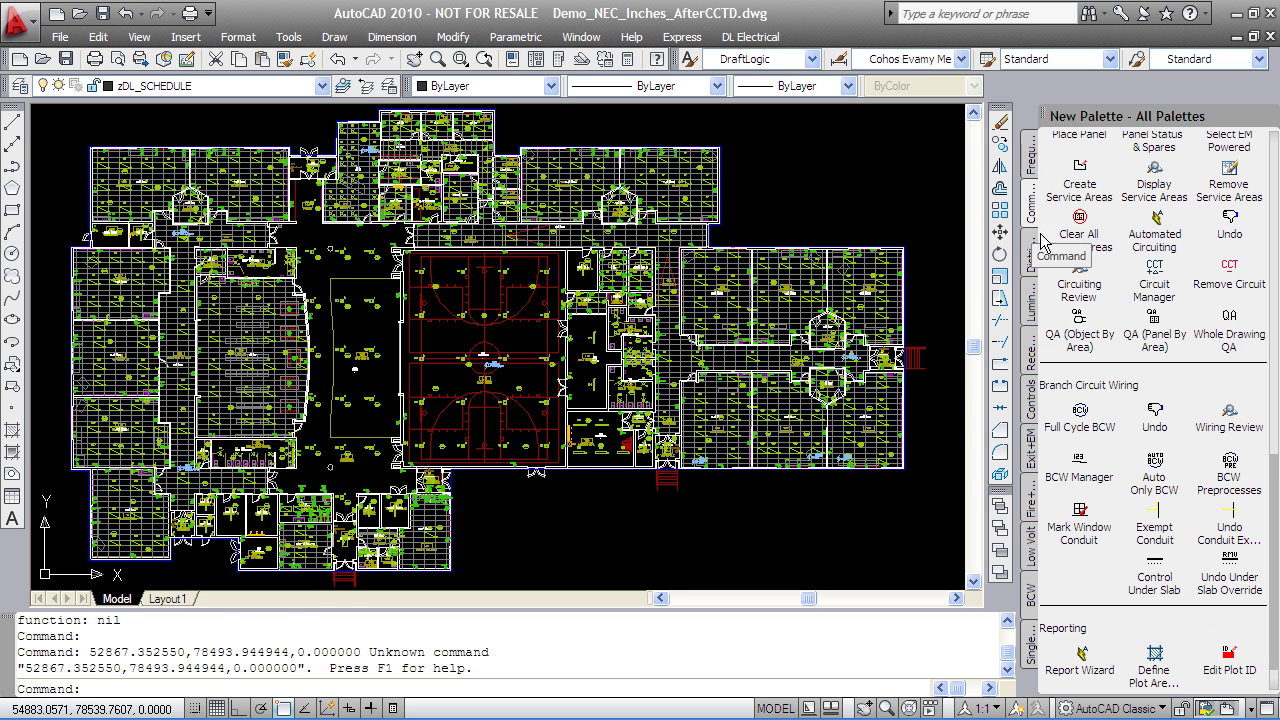
{"action": "left_click", "coordinate": [1082, 412]}
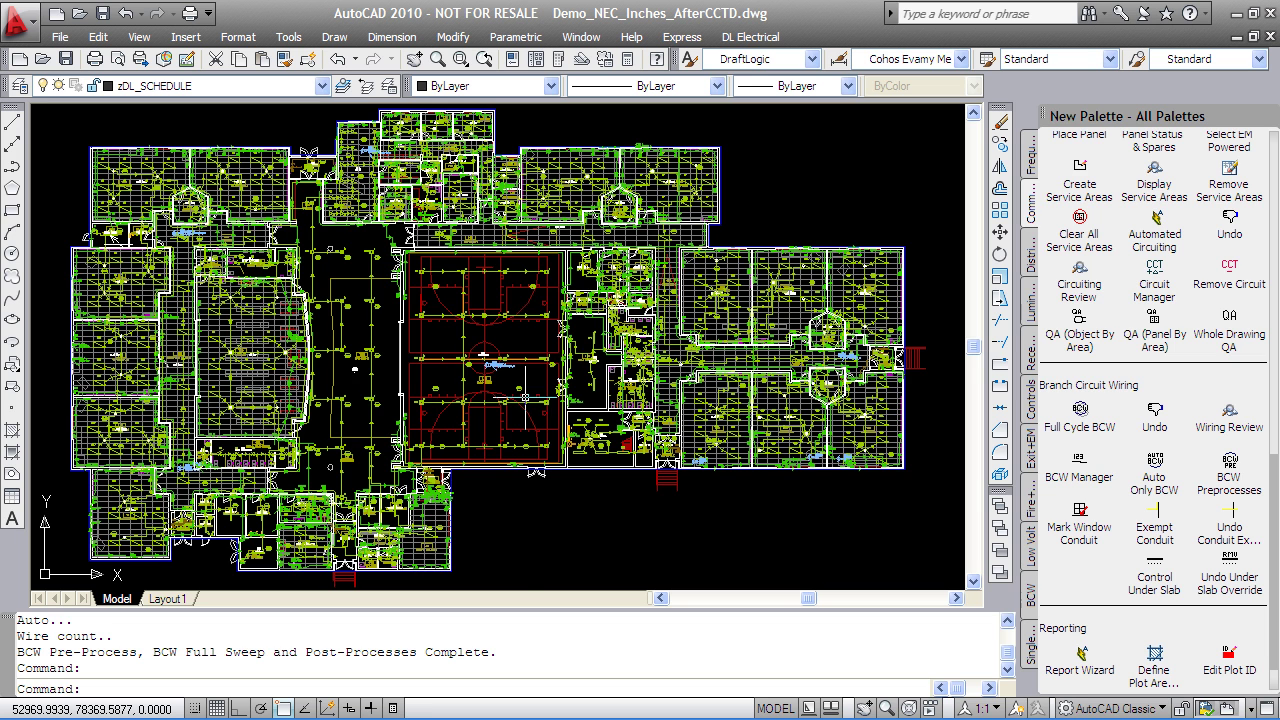
{"action": "scroll", "coordinate": [525, 397], "scroll_direction": "up", "scroll_amount": 3}
{"action": "scroll", "coordinate": [525, 397], "scroll_direction": "up", "scroll_amount": 4}
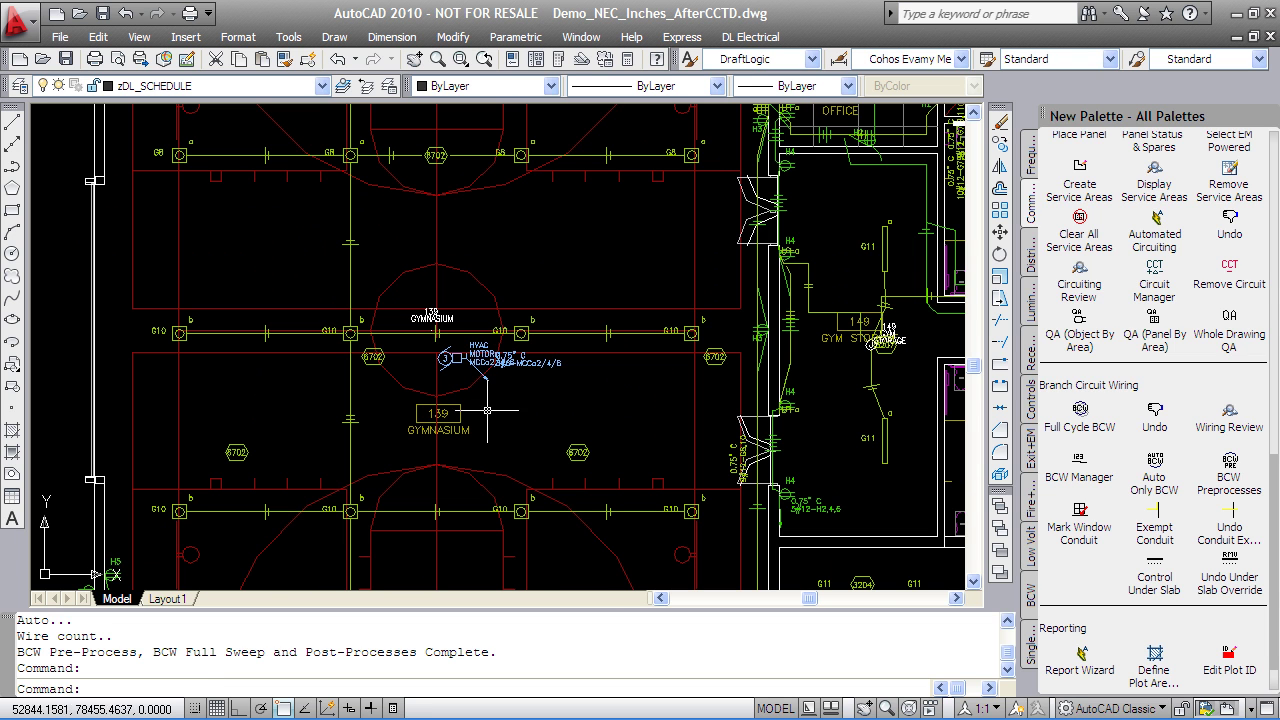
{"action": "scroll", "coordinate": [550, 382], "scroll_direction": "down", "scroll_amount": 1}
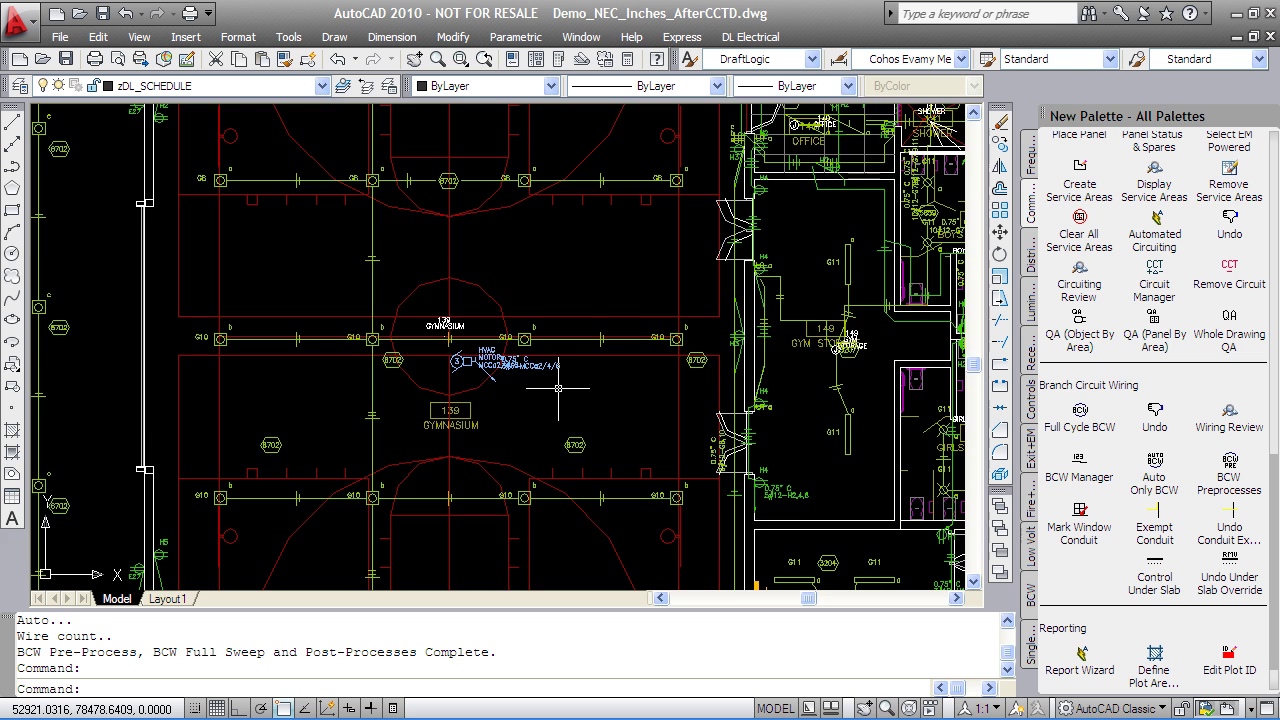
{"action": "scroll", "coordinate": [558, 388], "scroll_direction": "down", "scroll_amount": 5}
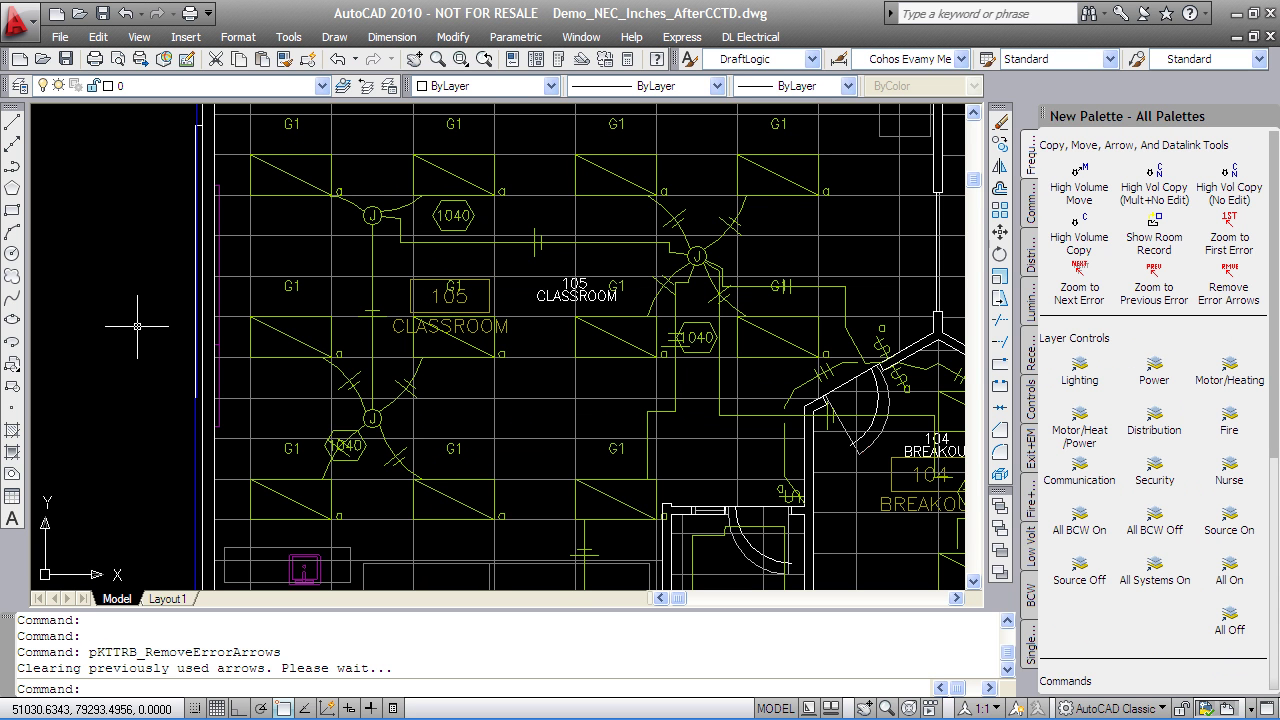
Pan from Water Meter 106 past Classroom 107 to Classroom 110's G16 rooms.
{"action": "middle_click_drag", "start_coordinate": [137, 326], "coordinate": [154, 190]}
{"action": "middle_click_drag", "start_coordinate": [160, 357], "coordinate": [181, 190]}
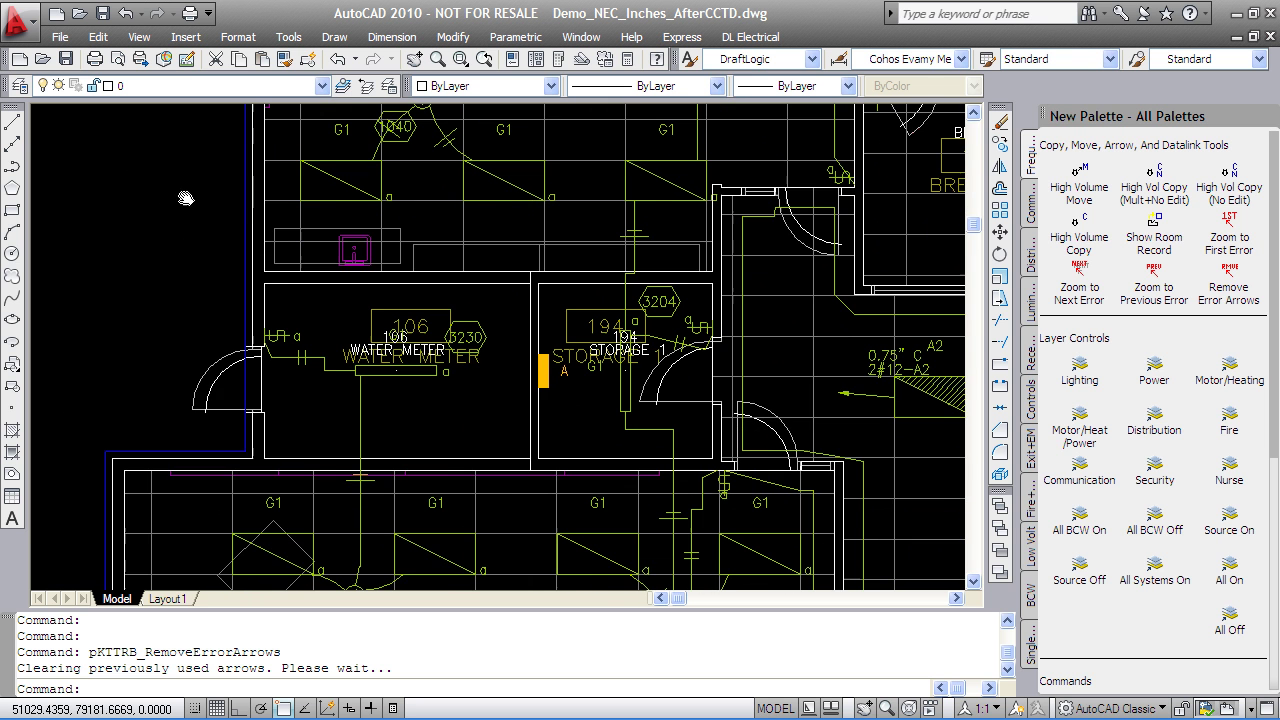
{"action": "middle_click_drag", "start_coordinate": [193, 369], "coordinate": [157, 284]}
{"action": "middle_click_drag", "start_coordinate": [177, 419], "coordinate": [209, 236]}
{"action": "middle_click_drag", "start_coordinate": [213, 413], "coordinate": [223, 237]}
{"action": "mouse_move", "coordinate": [203, 418]}
{"action": "middle_mouse_down"}
{"action": "mouse_move", "coordinate": [105, 372]}
{"action": "mouse_move", "coordinate": [243, 455]}
{"action": "mouse_move", "coordinate": [241, 309]}
{"action": "middle_mouse_up"}
{"action": "mouse_move", "coordinate": [312, 452]}
{"action": "middle_mouse_down"}
{"action": "mouse_move", "coordinate": [371, 266]}
{"action": "mouse_move", "coordinate": [269, 195]}
{"action": "middle_mouse_up"}
{"action": "middle_click_drag", "start_coordinate": [276, 420], "coordinate": [316, 205]}
{"action": "middle_click_drag", "start_coordinate": [374, 403], "coordinate": [265, 243]}
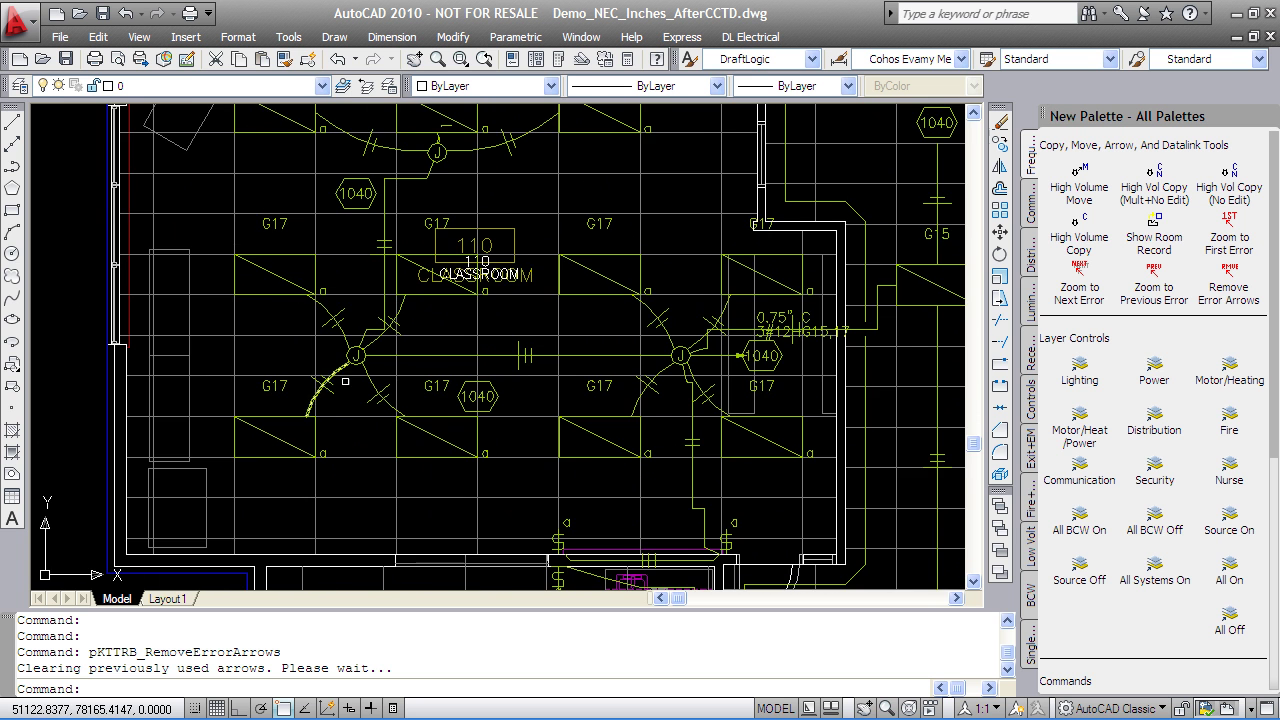
{"action": "middle_click_drag", "start_coordinate": [366, 396], "coordinate": [348, 314]}
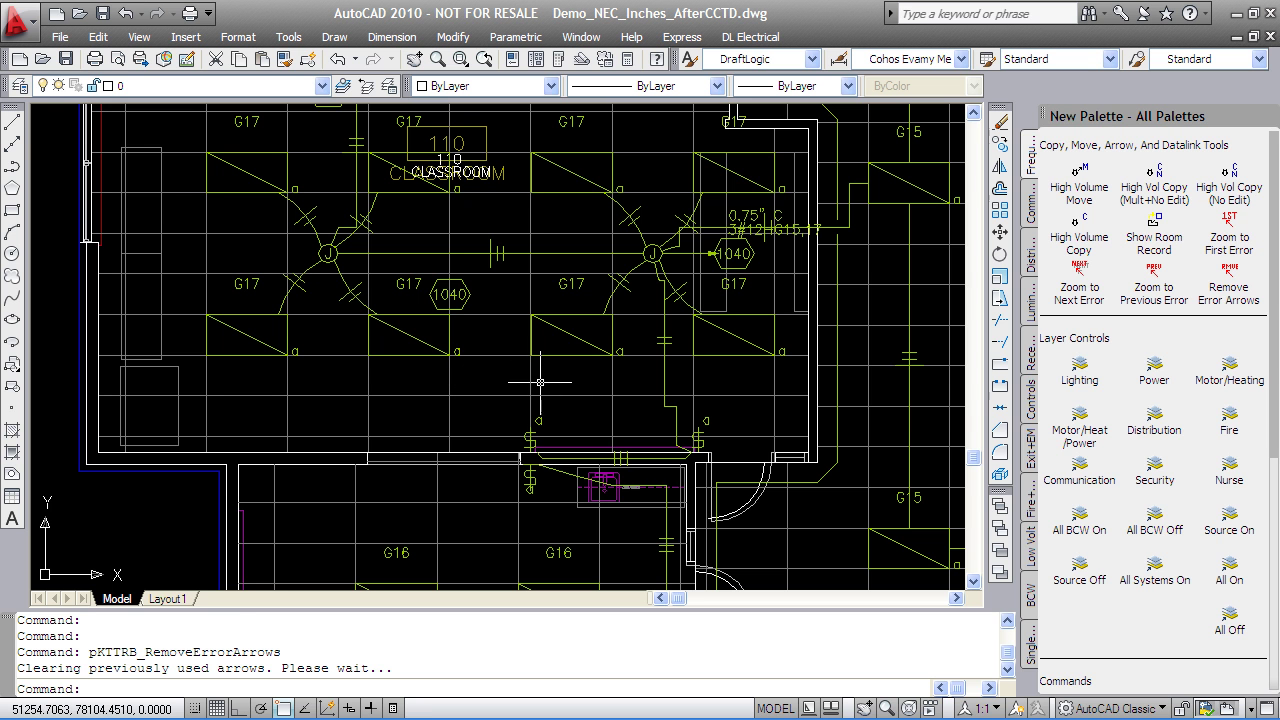
Isolate the Power layers, then Motor/Heating layers, then turn all layers back on.
{"action": "left_click", "coordinate": [1154, 370]}
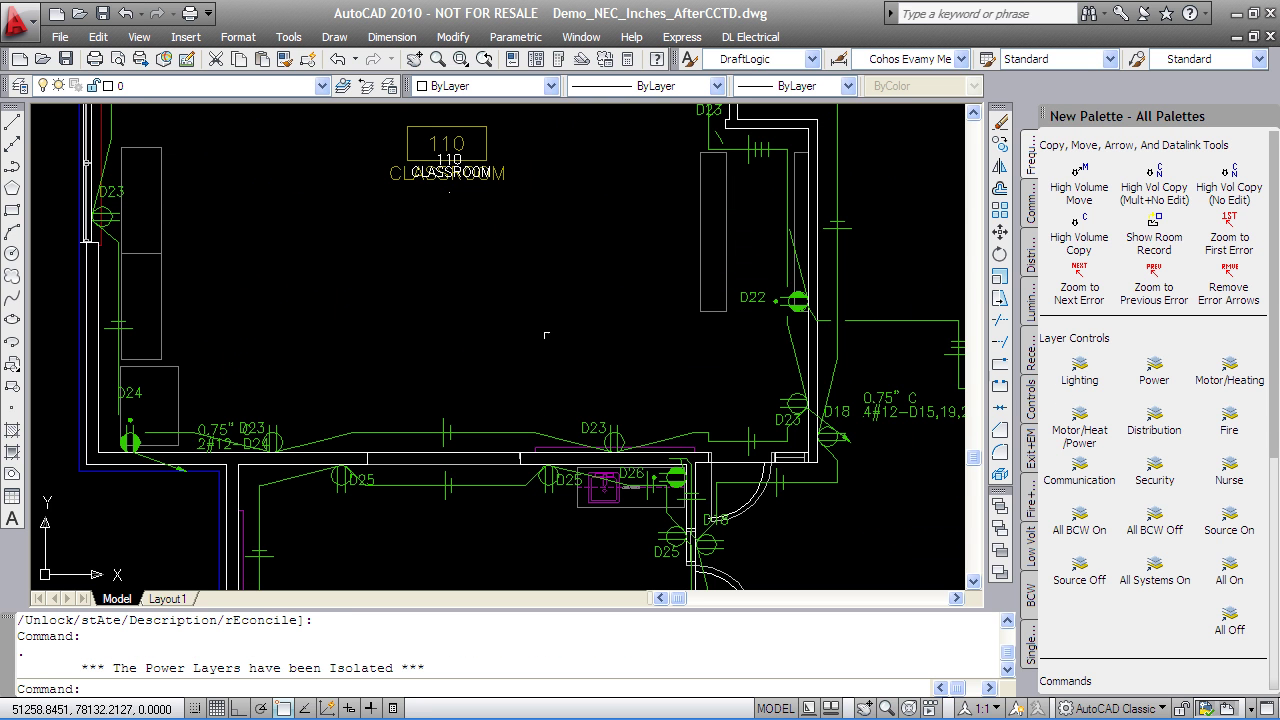
{"action": "middle_click_drag", "start_coordinate": [345, 321], "coordinate": [350, 140]}
{"action": "middle_click_drag", "start_coordinate": [494, 429], "coordinate": [420, 249]}
{"action": "middle_click_drag", "start_coordinate": [495, 429], "coordinate": [480, 238]}
{"action": "middle_click_drag", "start_coordinate": [975, 285], "coordinate": [779, 362]}
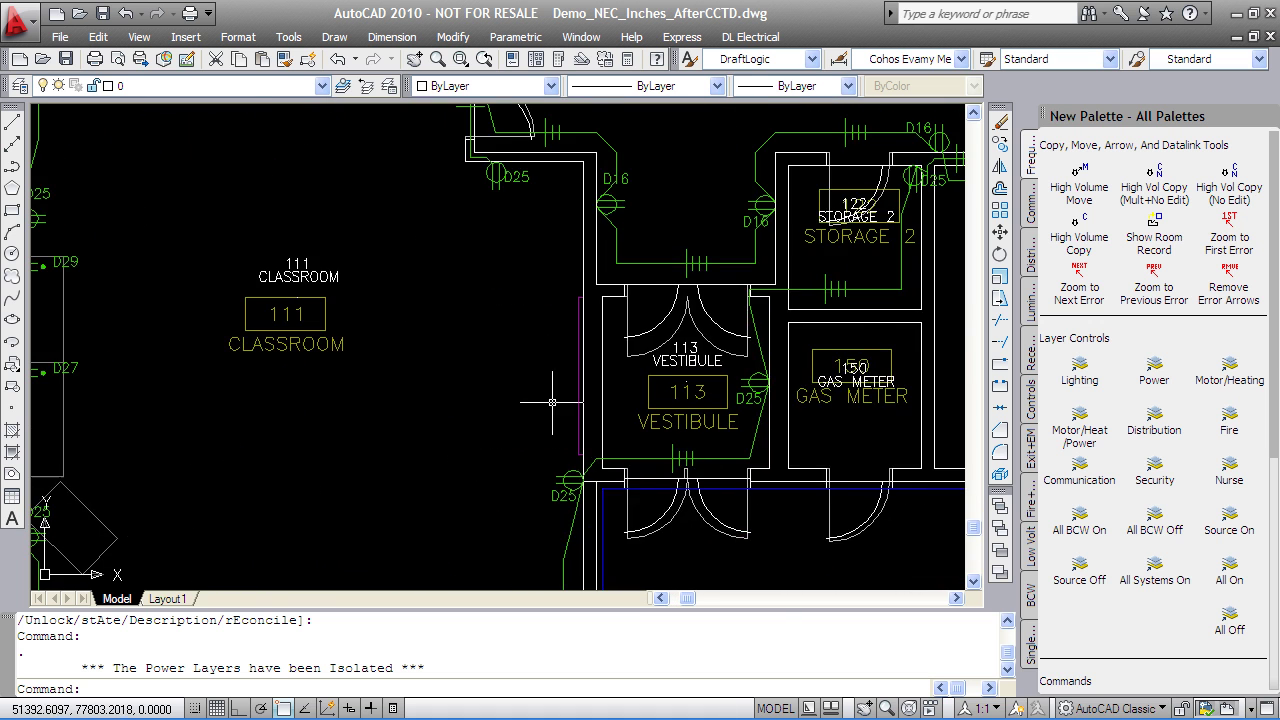
{"action": "left_click", "coordinate": [1229, 370]}
{"action": "scroll", "coordinate": [645, 283], "scroll_direction": "up", "scroll_amount": 5}
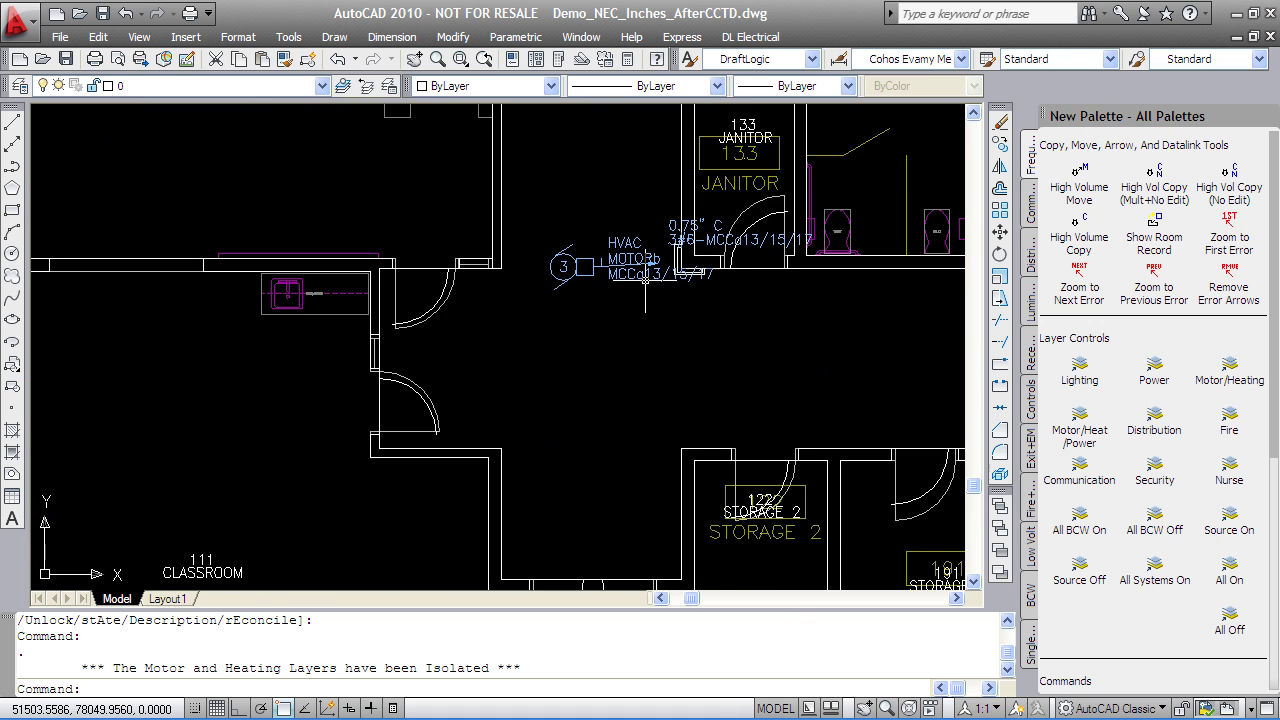
{"action": "left_click", "coordinate": [1229, 580]}
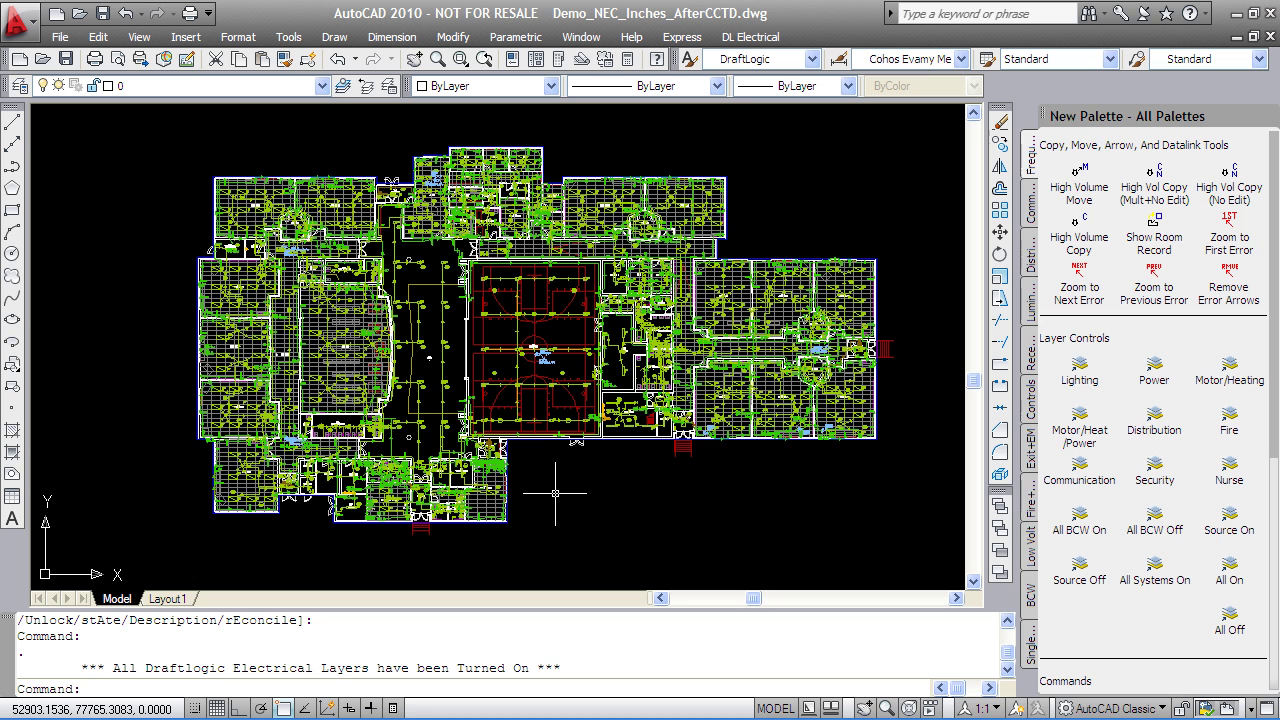
Generate all reports from the Report Wizard.
{"action": "key", "text": "F12"}
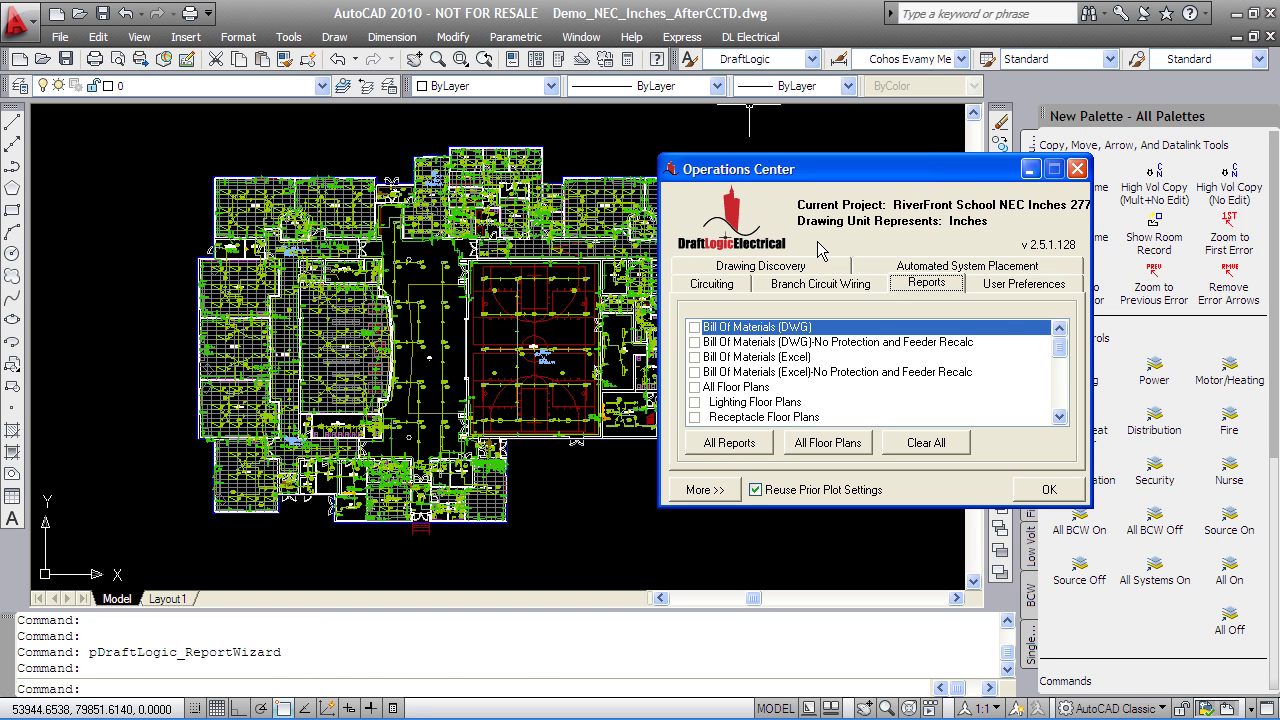
{"action": "left_click", "coordinate": [733, 446]}
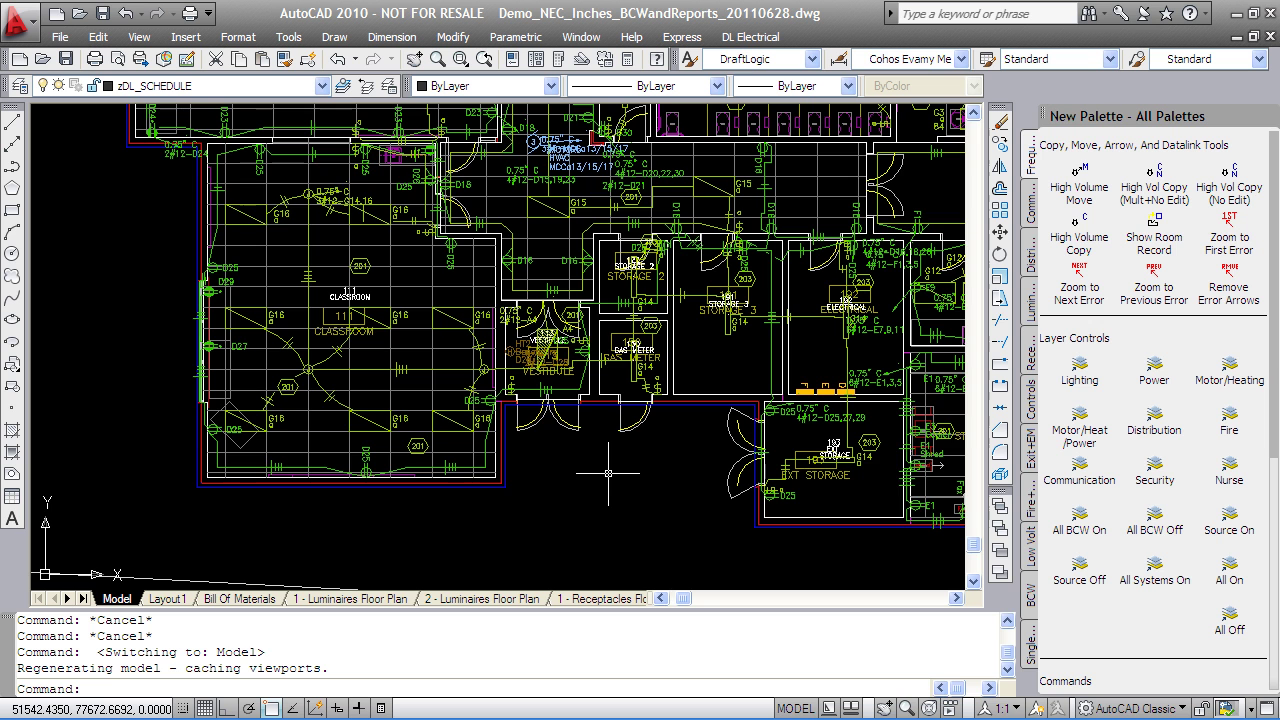
Scroll down the Bill Of Materials sheet to the transformer and totals tables.
{"action": "left_click", "coordinate": [239, 598]}
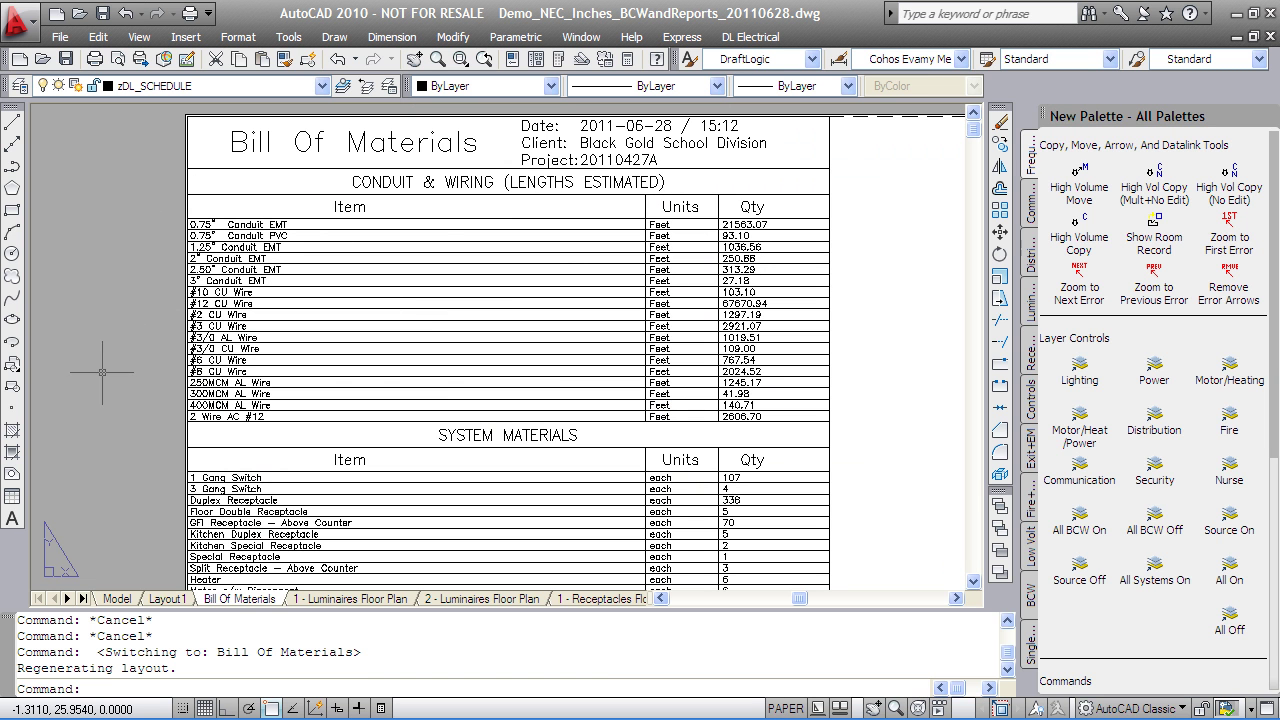
{"action": "middle_click_drag", "start_coordinate": [124, 446], "coordinate": [150, 215]}
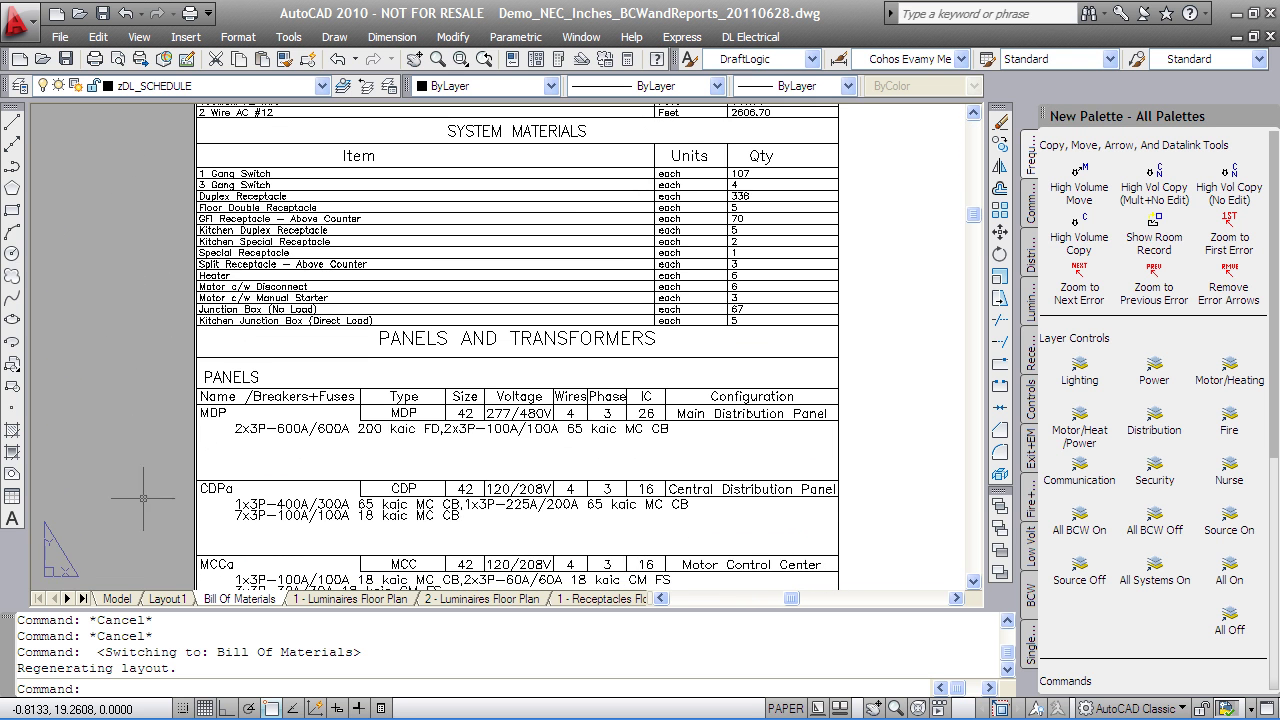
{"action": "middle_click_drag", "start_coordinate": [146, 512], "coordinate": [150, 290]}
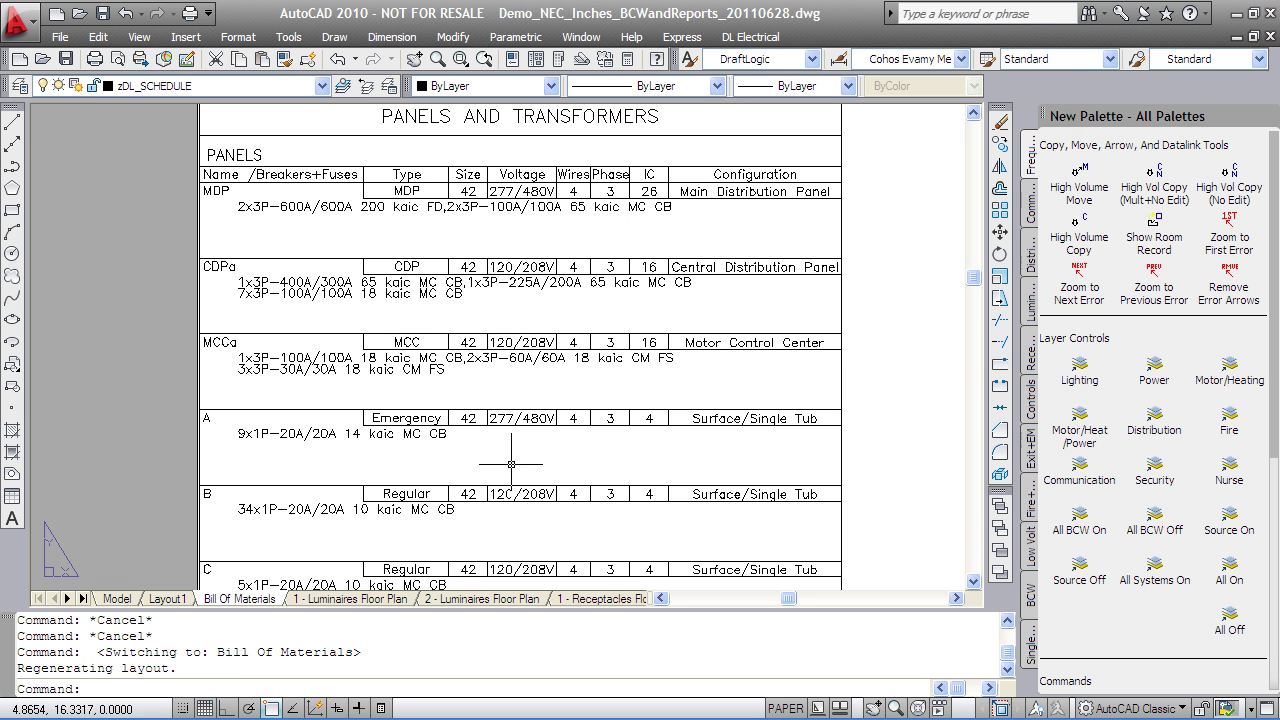
{"action": "middle_click_drag", "start_coordinate": [510, 469], "coordinate": [528, 194]}
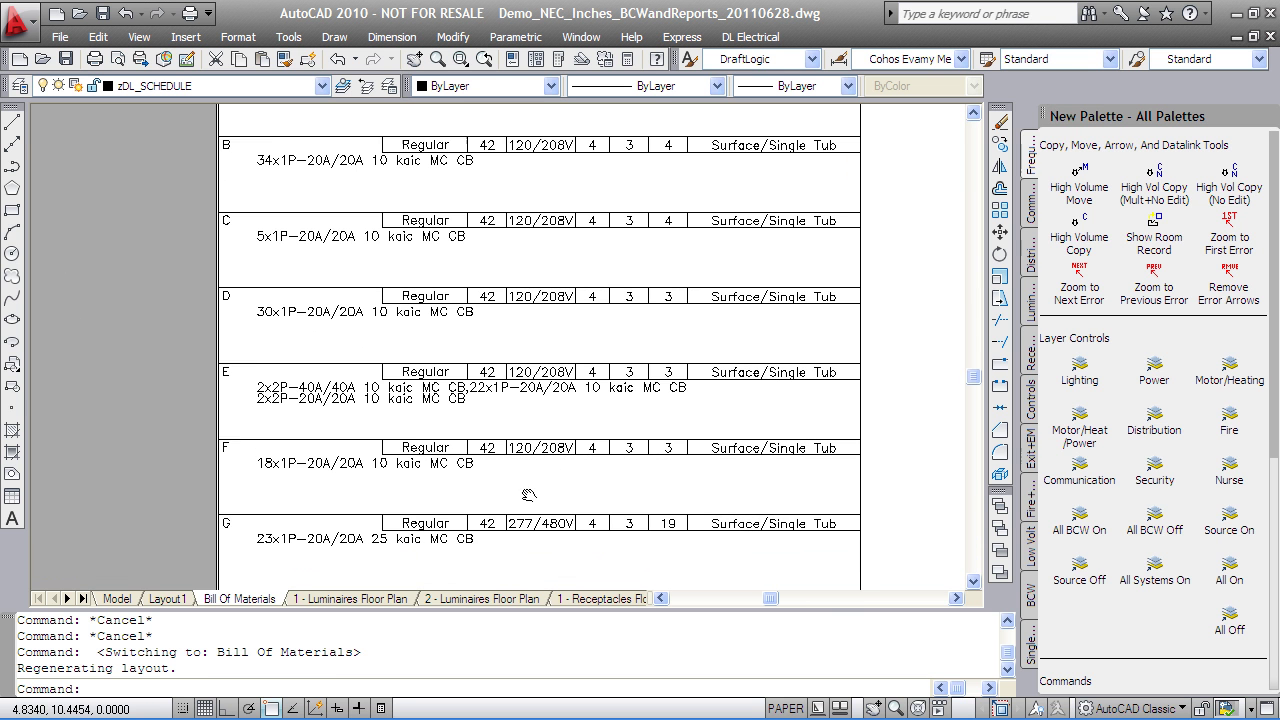
{"action": "mouse_move", "coordinate": [517, 383]}
{"action": "middle_mouse_down"}
{"action": "mouse_move", "coordinate": [525, 351]}
{"action": "mouse_move", "coordinate": [466, 212]}
{"action": "middle_mouse_up"}
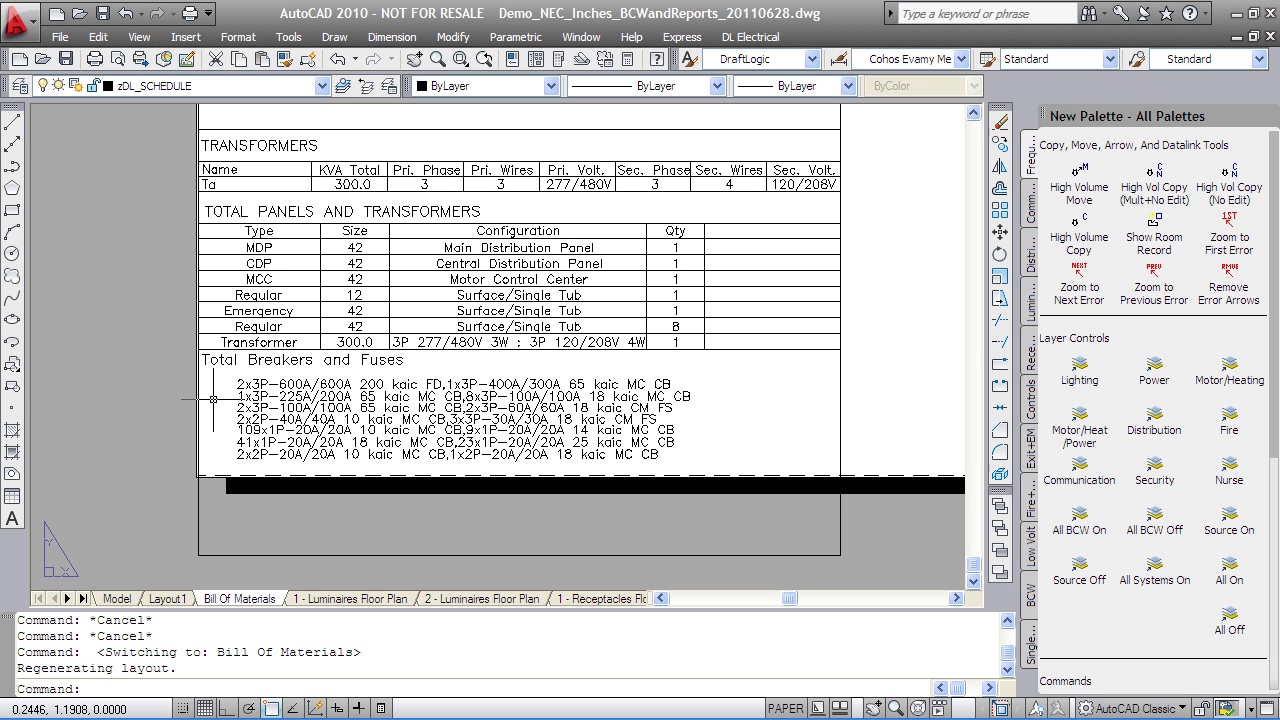
Page through sheets 1 and 2 of the Luminaires and Receptacles floor plans.
{"action": "left_click", "coordinate": [370, 599]}
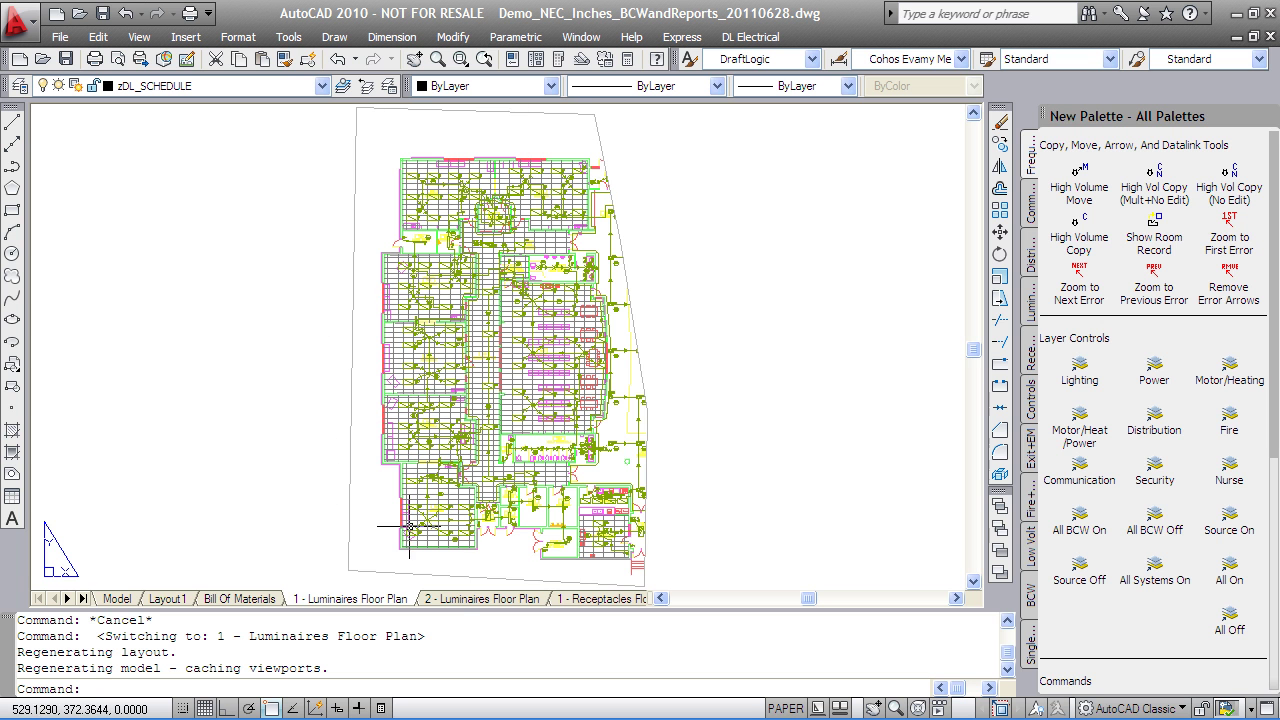
{"action": "left_click", "coordinate": [458, 602]}
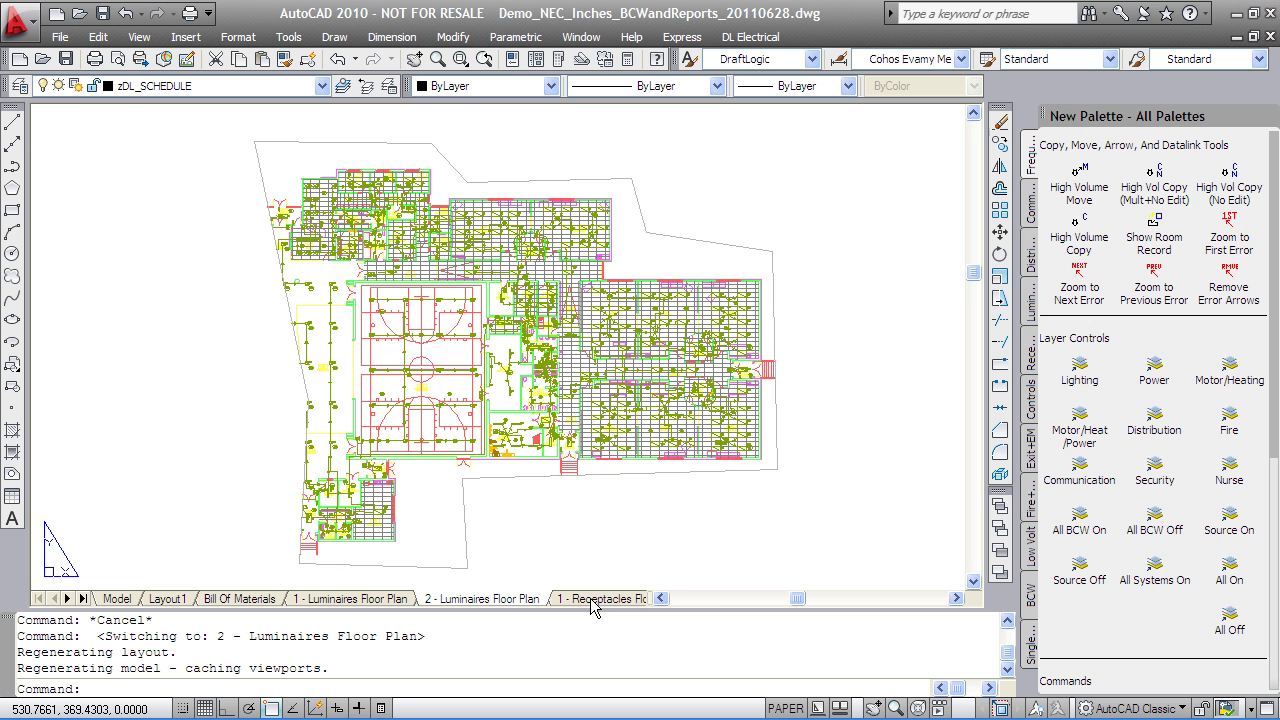
{"action": "mouse_move", "coordinate": [600, 599]}
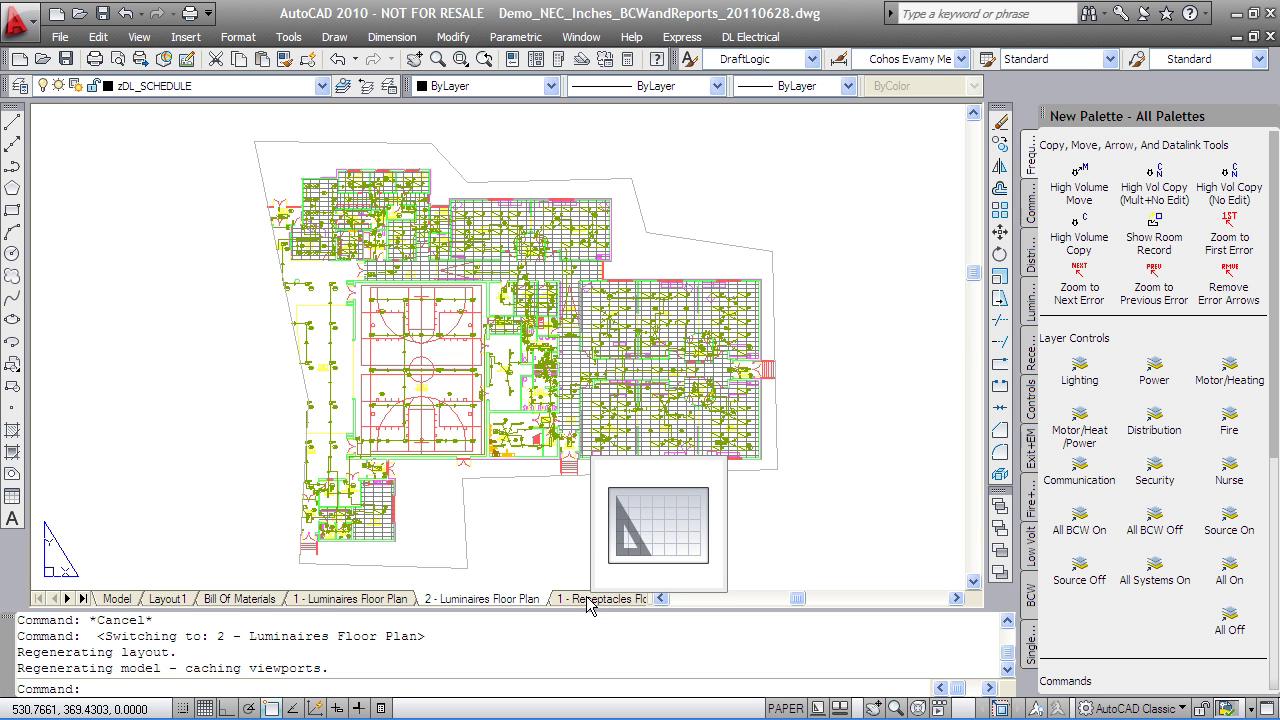
{"action": "left_click", "coordinate": [588, 598]}
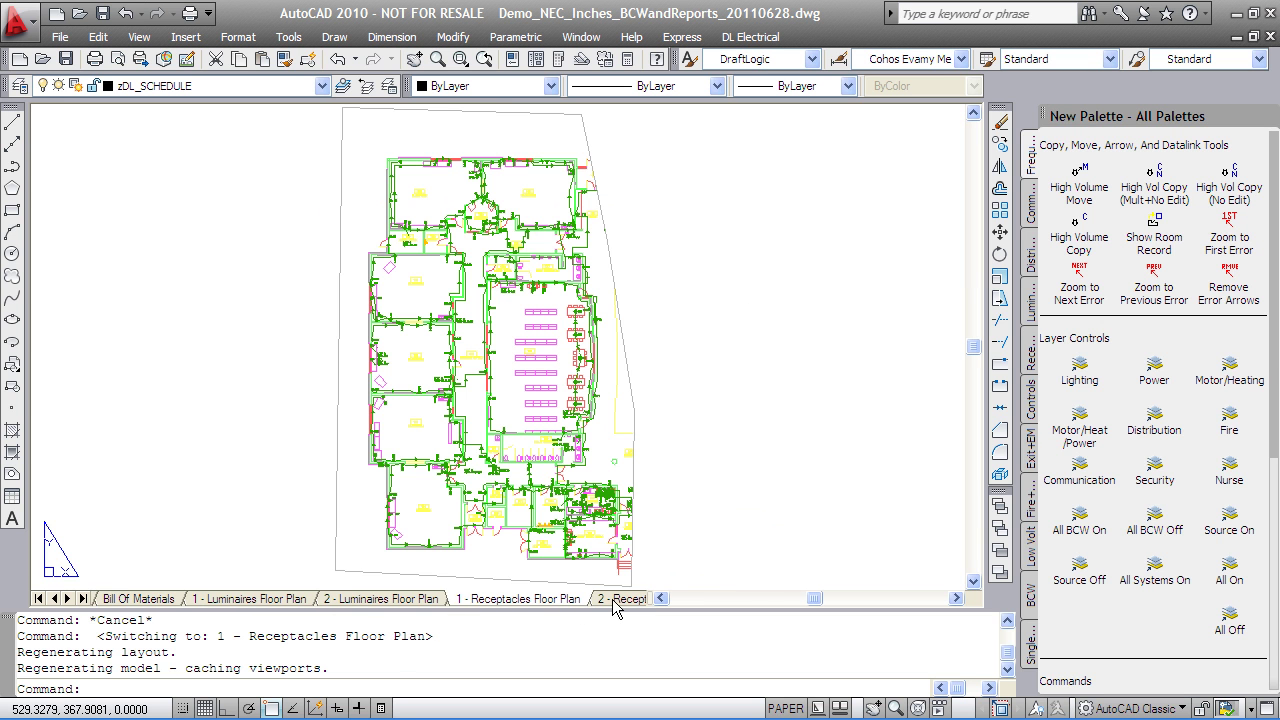
{"action": "left_click", "coordinate": [612, 600]}
{"action": "mouse_move", "coordinate": [439, 598]}
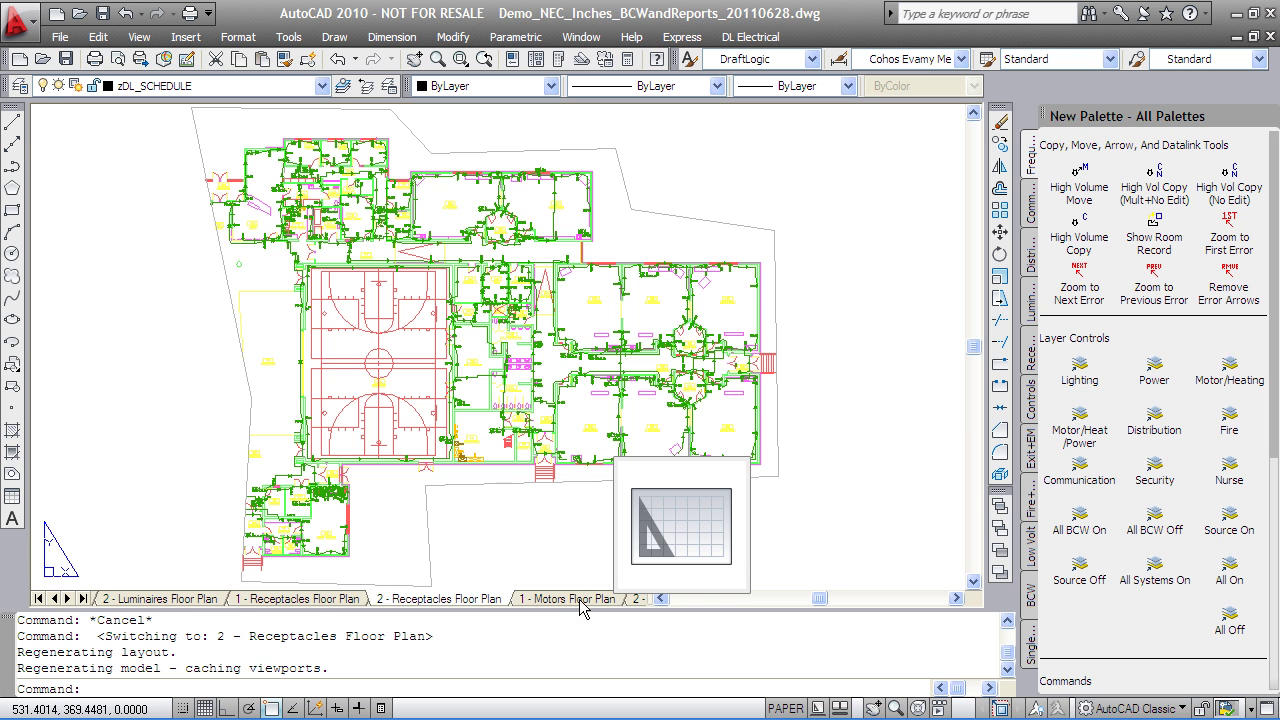
Page through the Motors and Motors And Receptacles floor plans, ending on the Kitchen Schedule.
{"action": "left_click", "coordinate": [581, 600]}
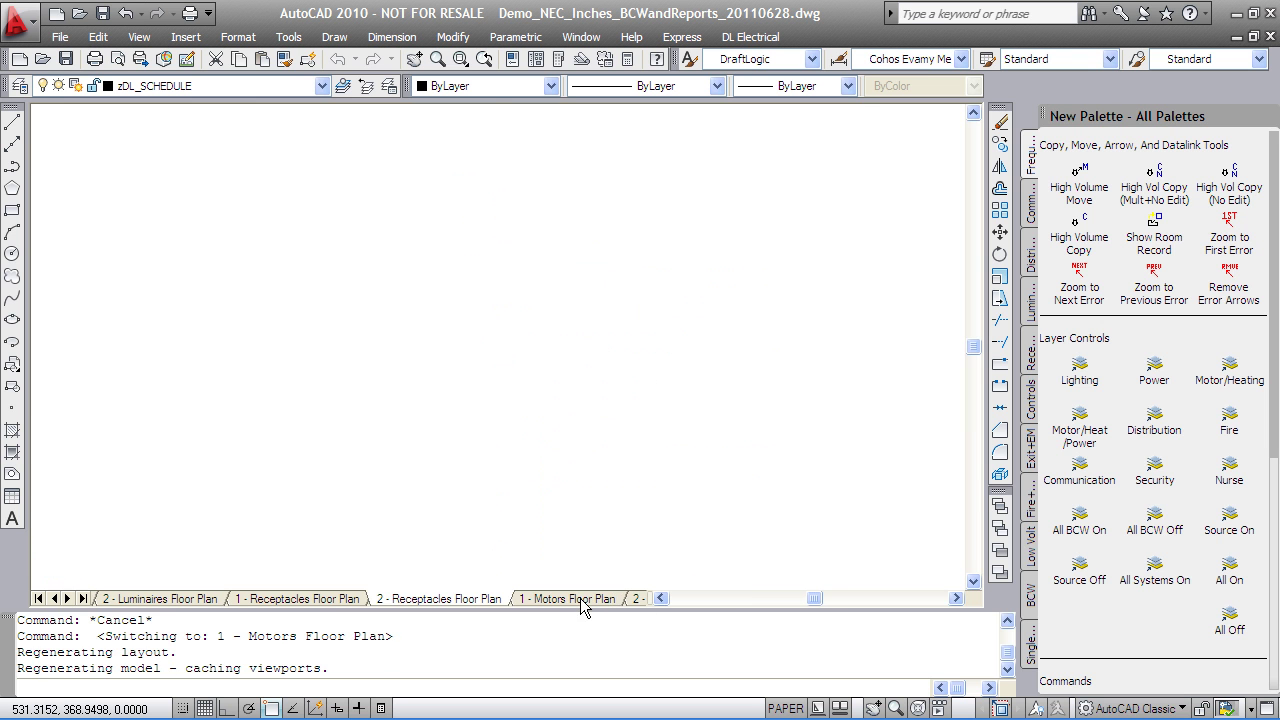
{"action": "left_click", "coordinate": [634, 600]}
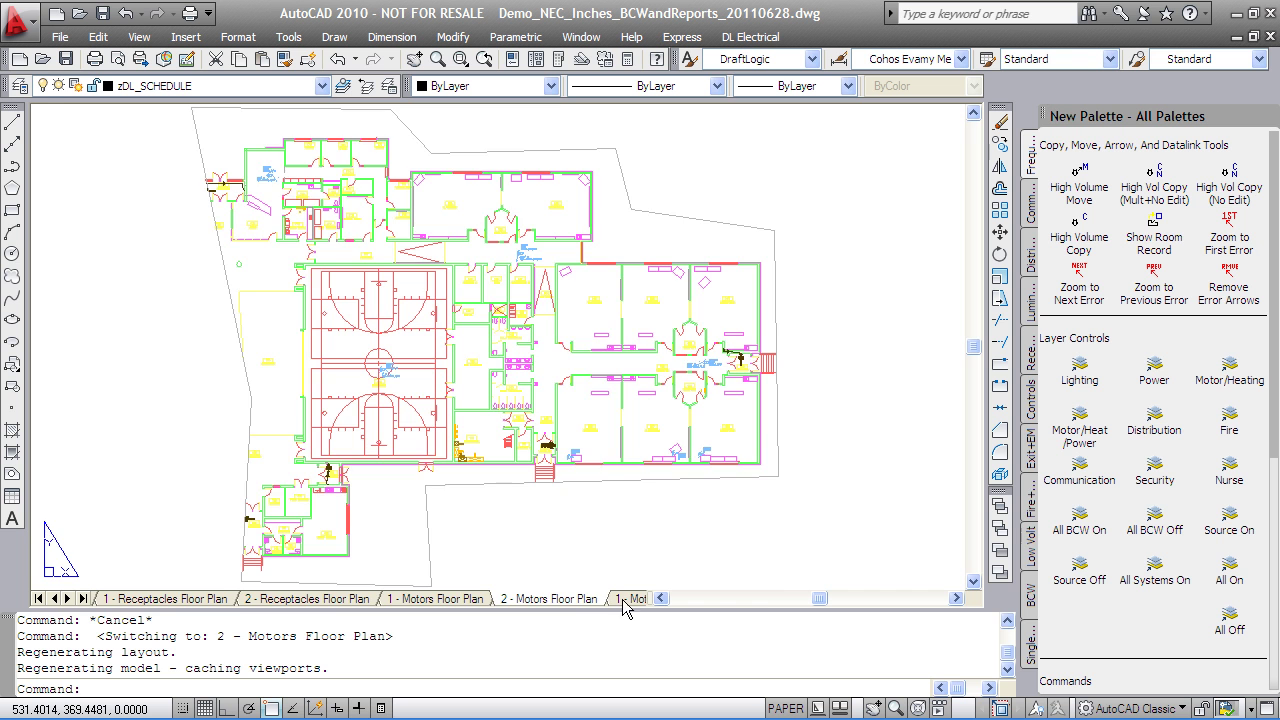
{"action": "left_click", "coordinate": [632, 600]}
{"action": "left_click", "coordinate": [615, 600]}
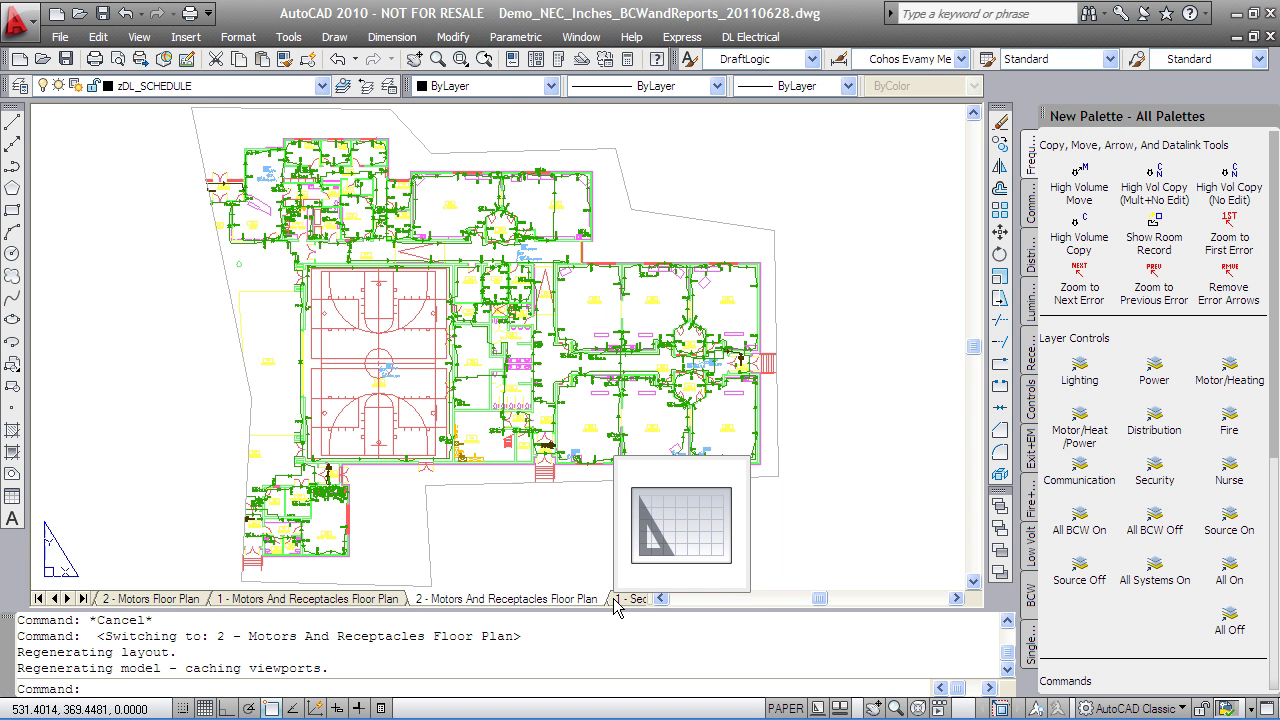
{"action": "left_click", "coordinate": [618, 598]}
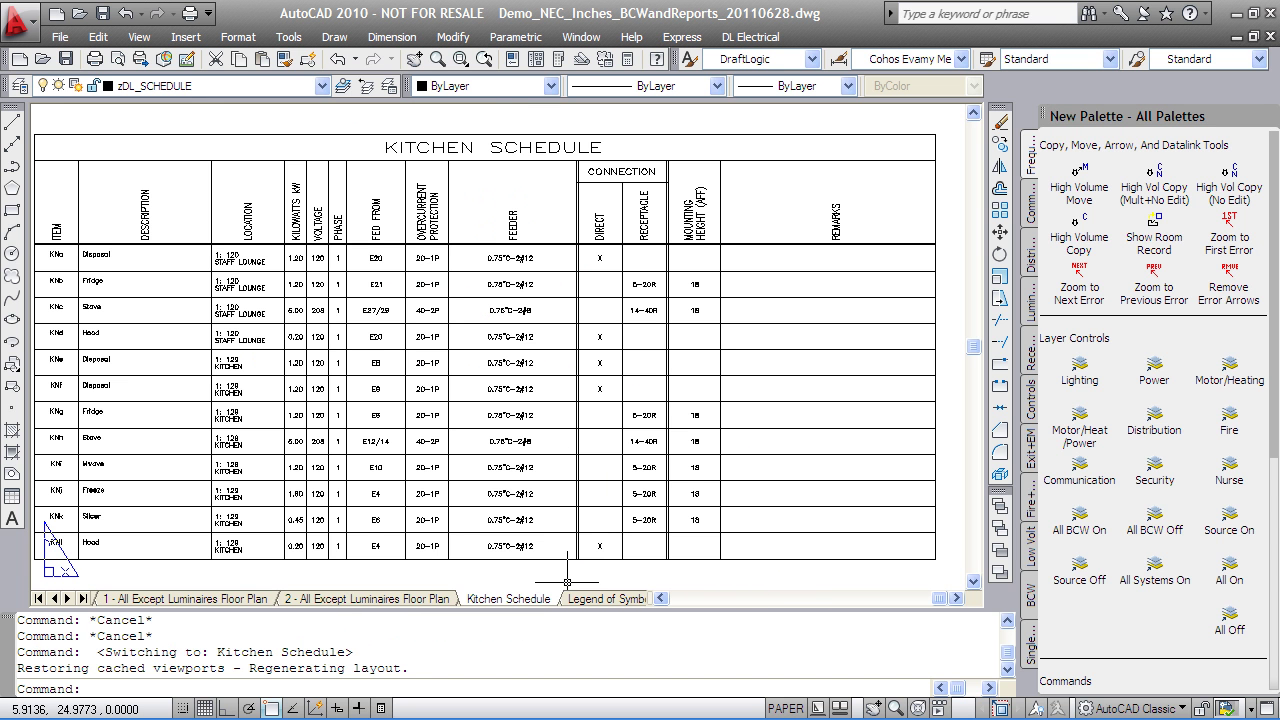
{"action": "mouse_move", "coordinate": [606, 598]}
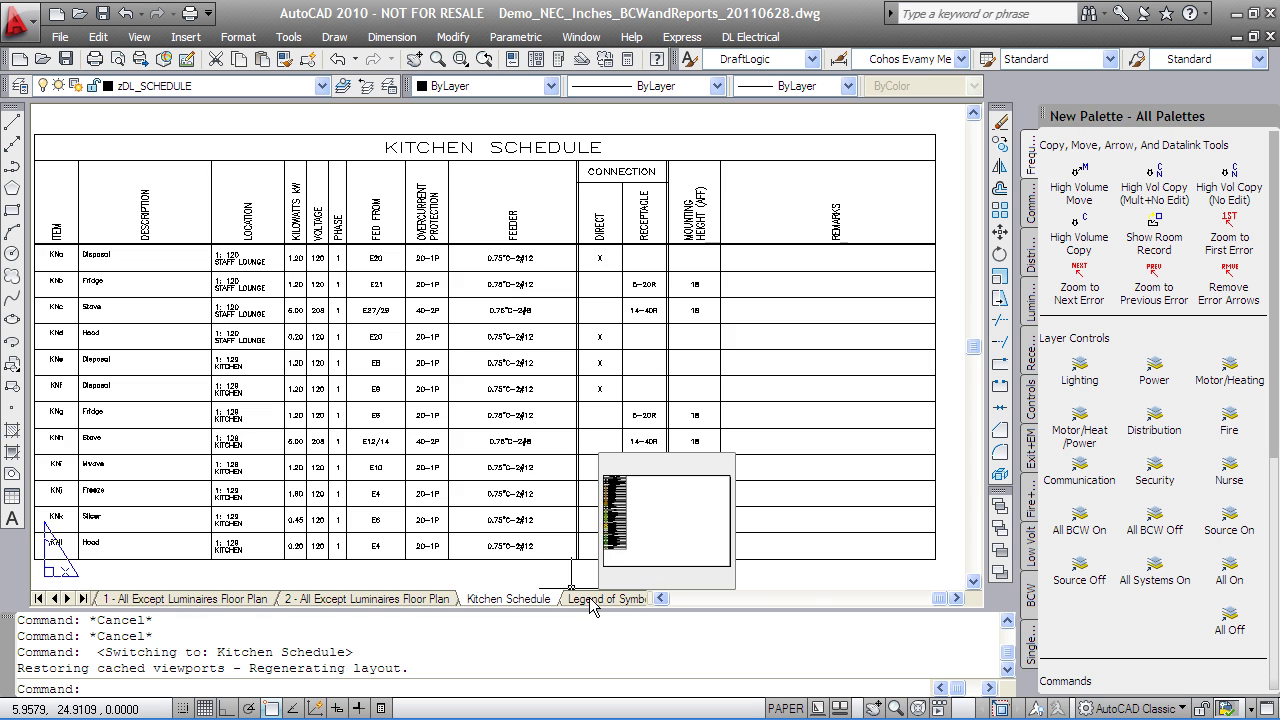
View the portrait Legend of Symbols(P) sheet, then the landscape Legend of Symbols(L).
{"action": "left_click", "coordinate": [592, 599]}
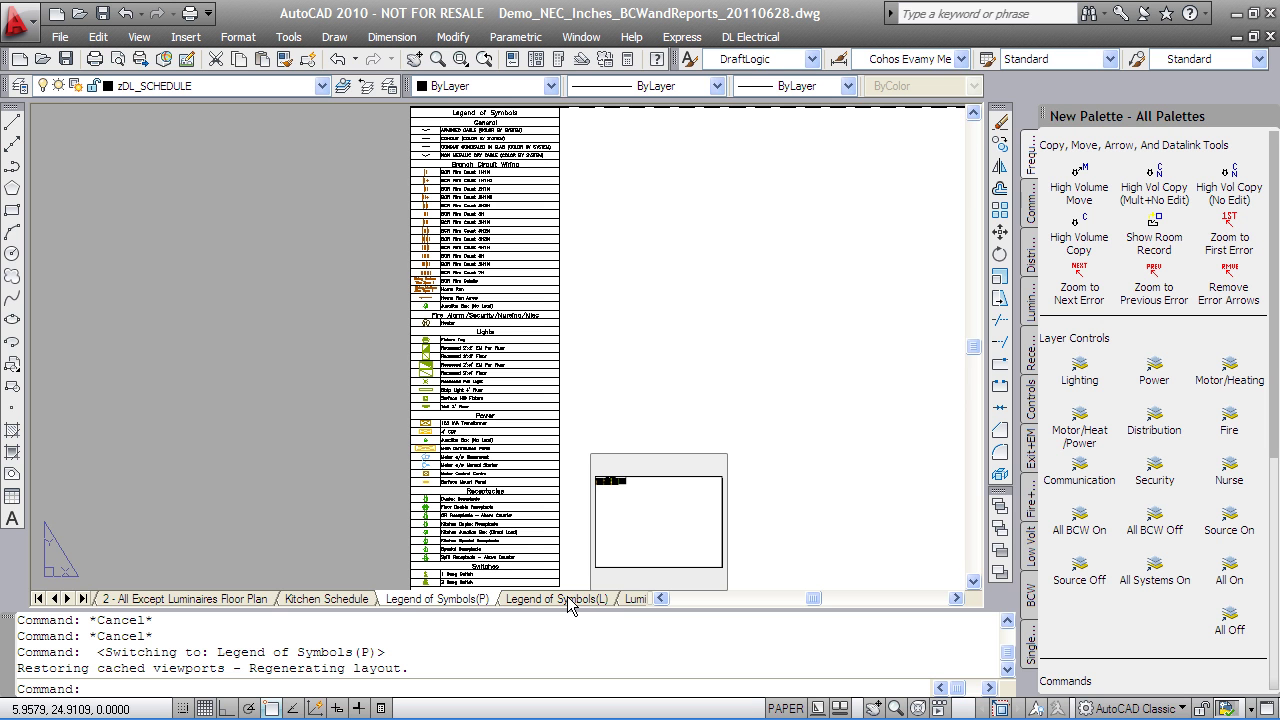
{"action": "left_click", "coordinate": [567, 598]}
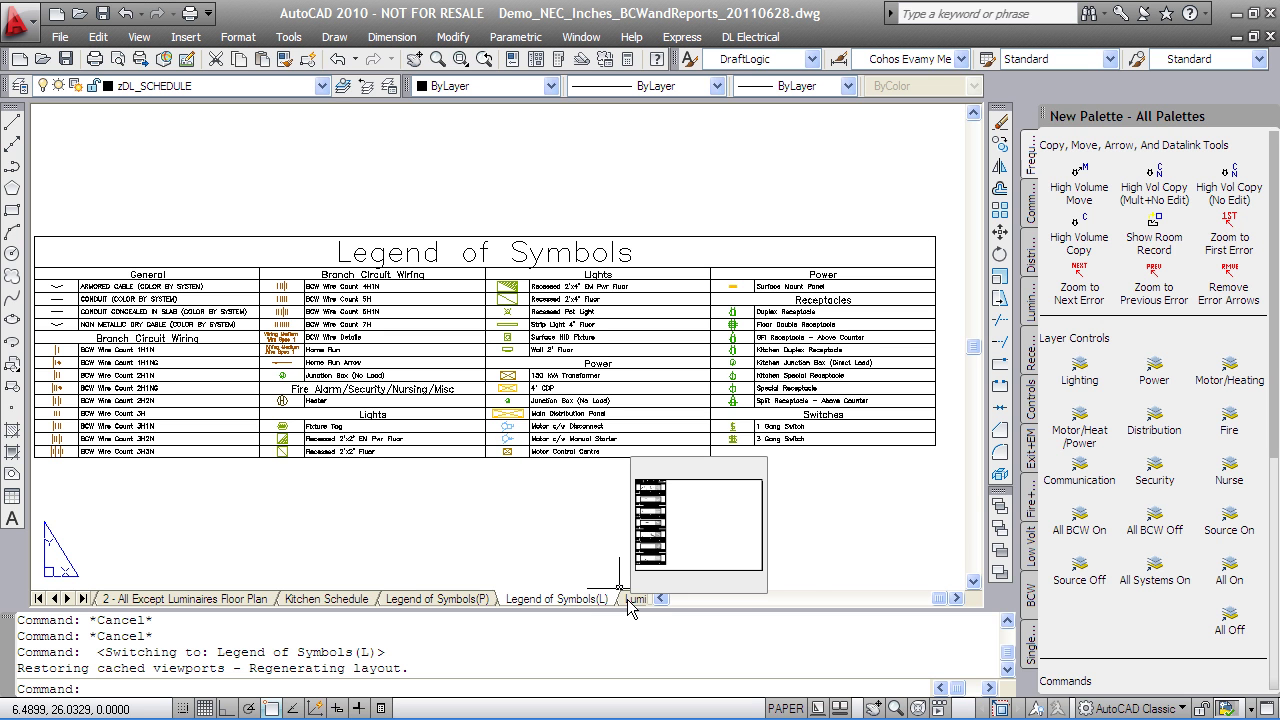
Inspect a fixture on the Luminaire Catalogue, then view Catalogue_2 and the Luminaire Schedule.
{"action": "left_click", "coordinate": [632, 599]}
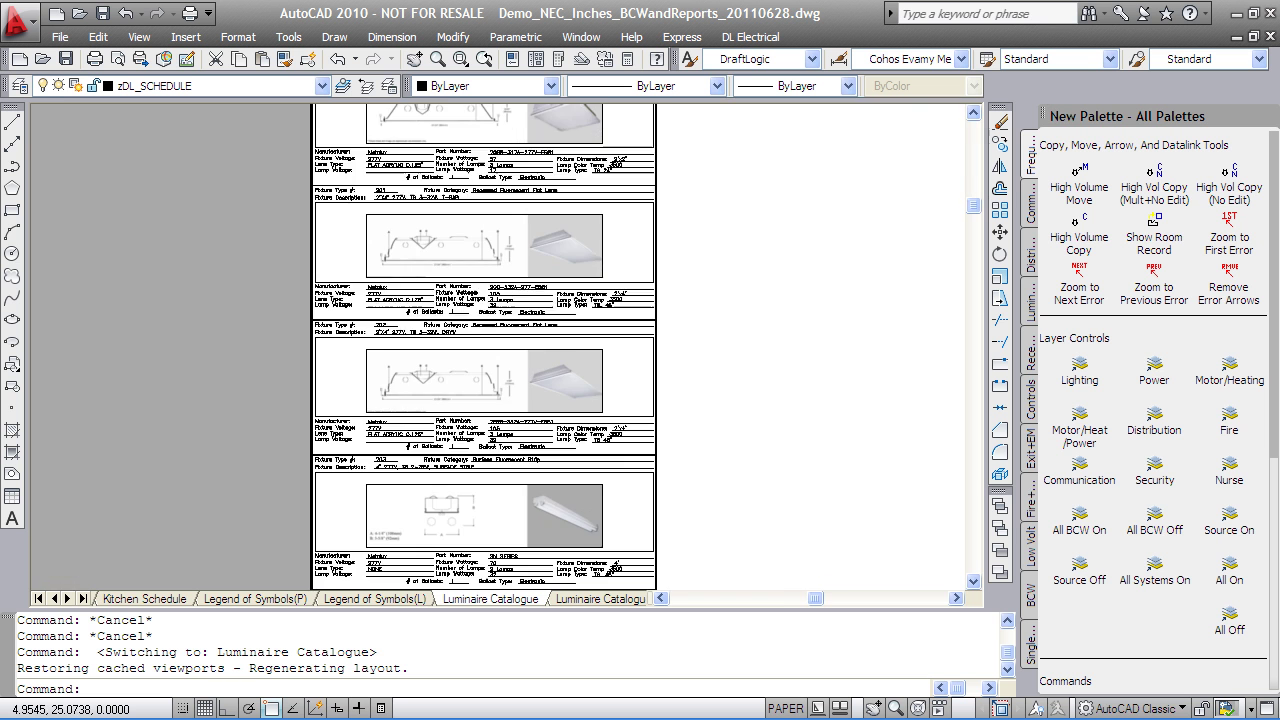
{"action": "scroll", "coordinate": [431, 341], "scroll_direction": "up", "scroll_amount": 3}
{"action": "scroll", "coordinate": [431, 341], "scroll_direction": "up", "scroll_amount": 3}
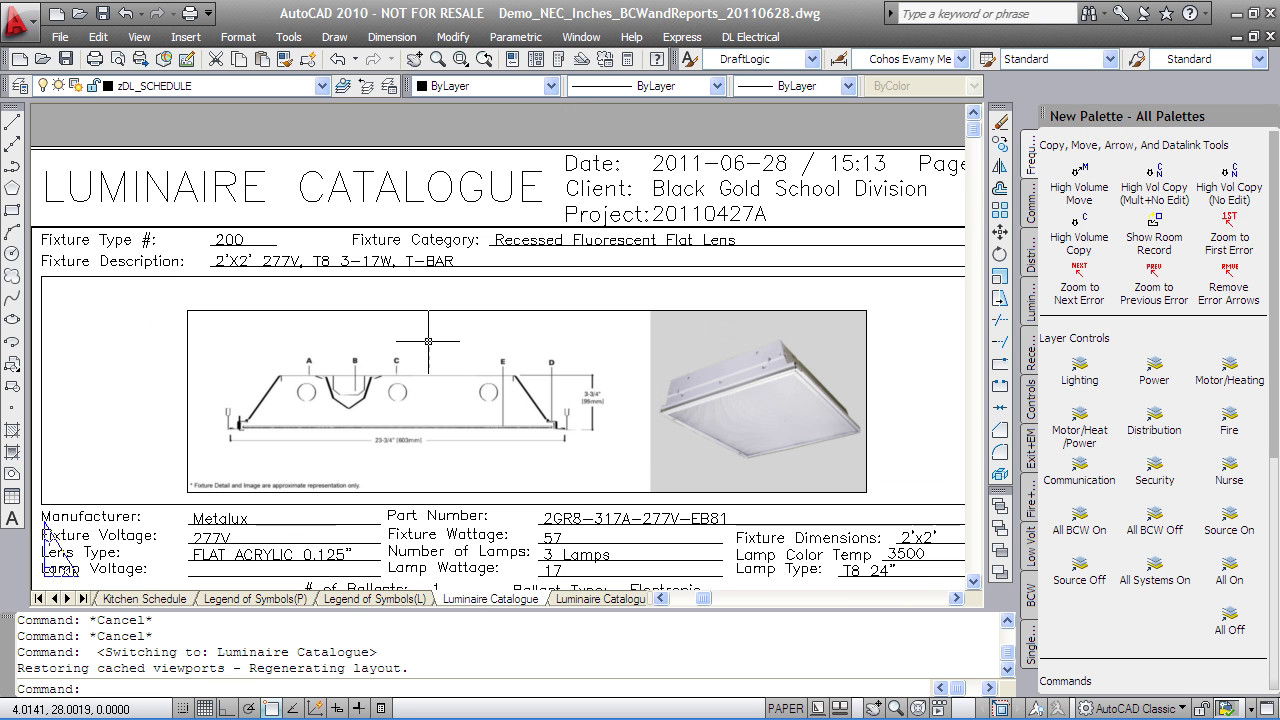
{"action": "scroll", "coordinate": [502, 360], "scroll_direction": "down", "scroll_amount": 2}
{"action": "middle_click_drag", "start_coordinate": [512, 361], "coordinate": [512, 327]}
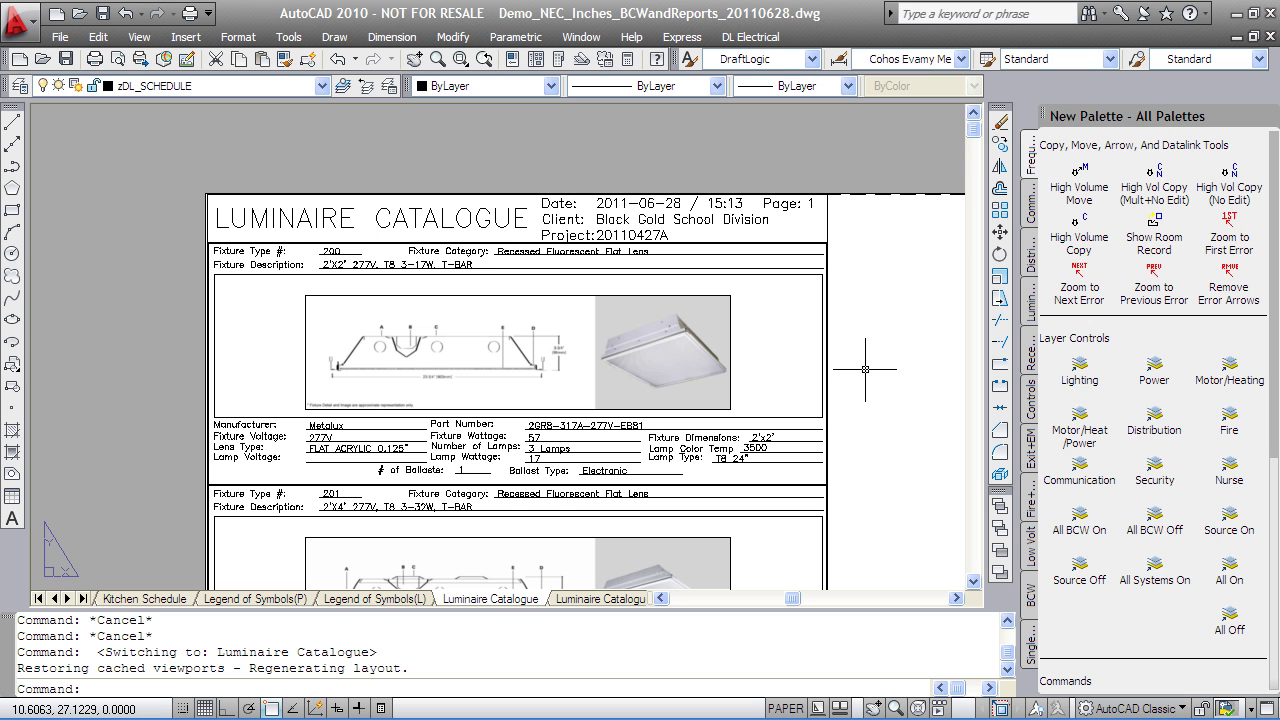
{"action": "left_click", "coordinate": [620, 599]}
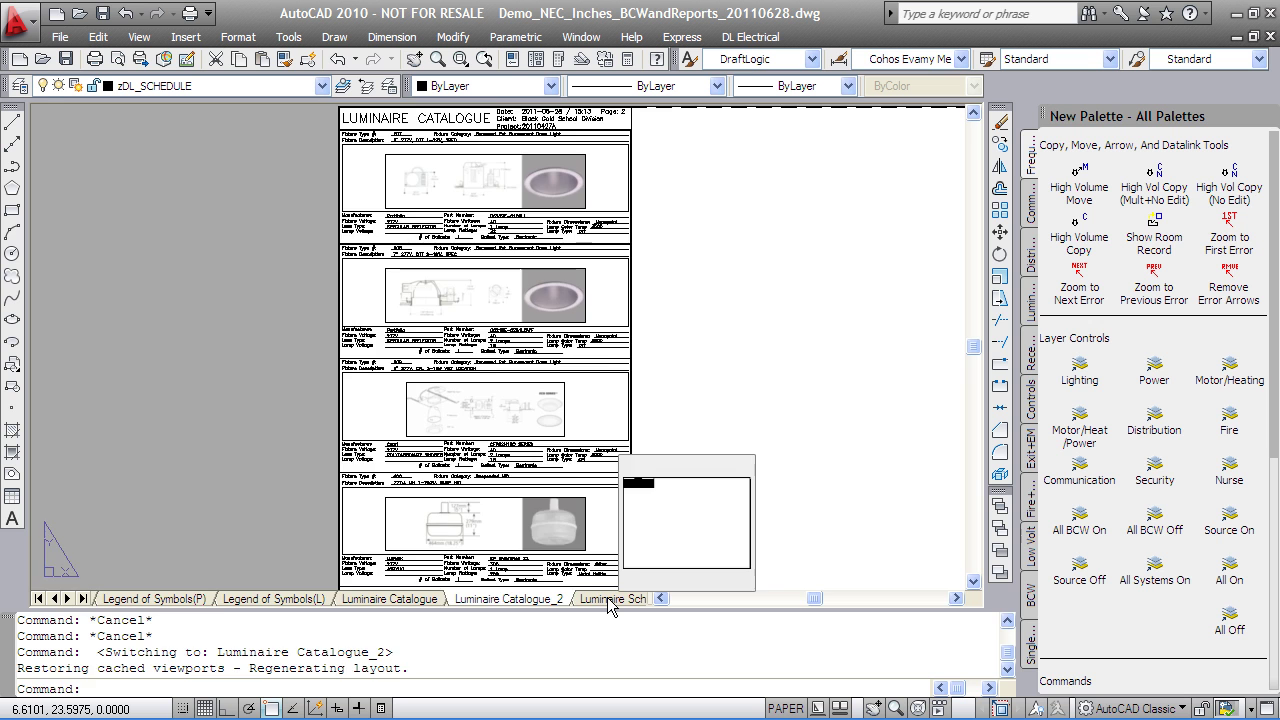
{"action": "left_click", "coordinate": [609, 599]}
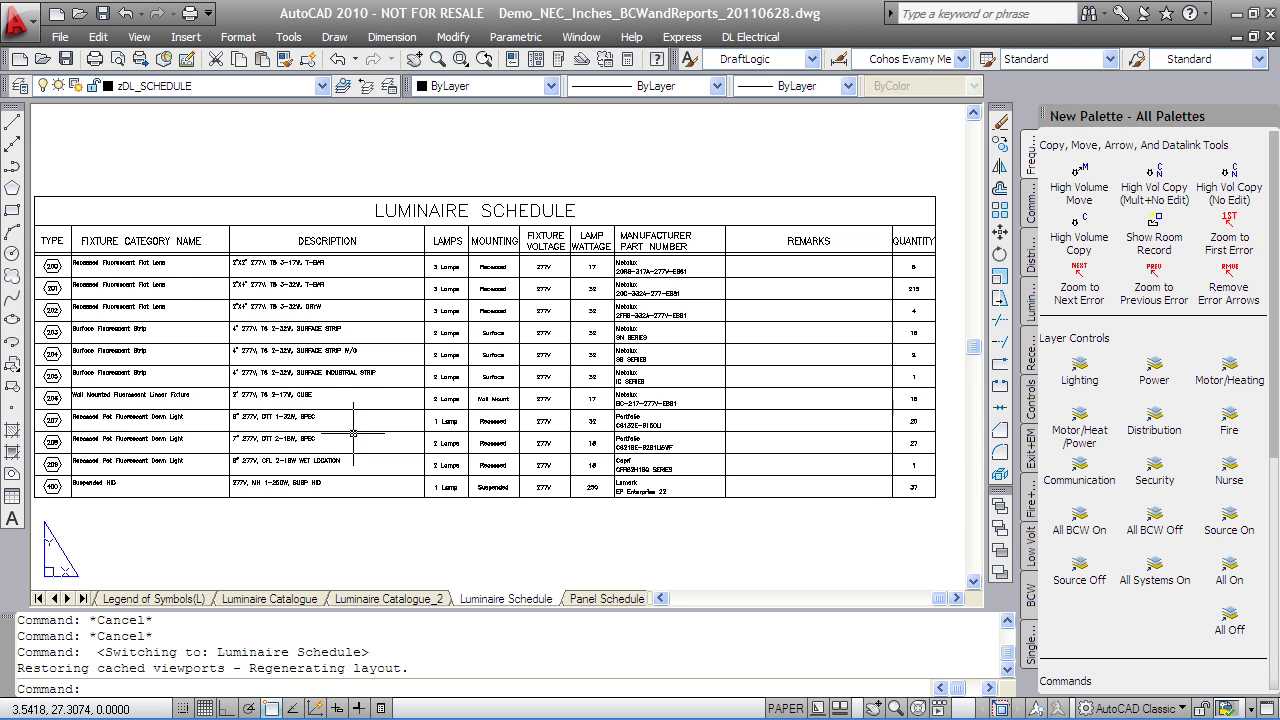
Pan across the Luminaire Schedule's rows, fixture descriptions, and manufacturer, remarks and quantity columns.
{"action": "scroll", "coordinate": [40, 288], "scroll_direction": "up", "scroll_amount": 3}
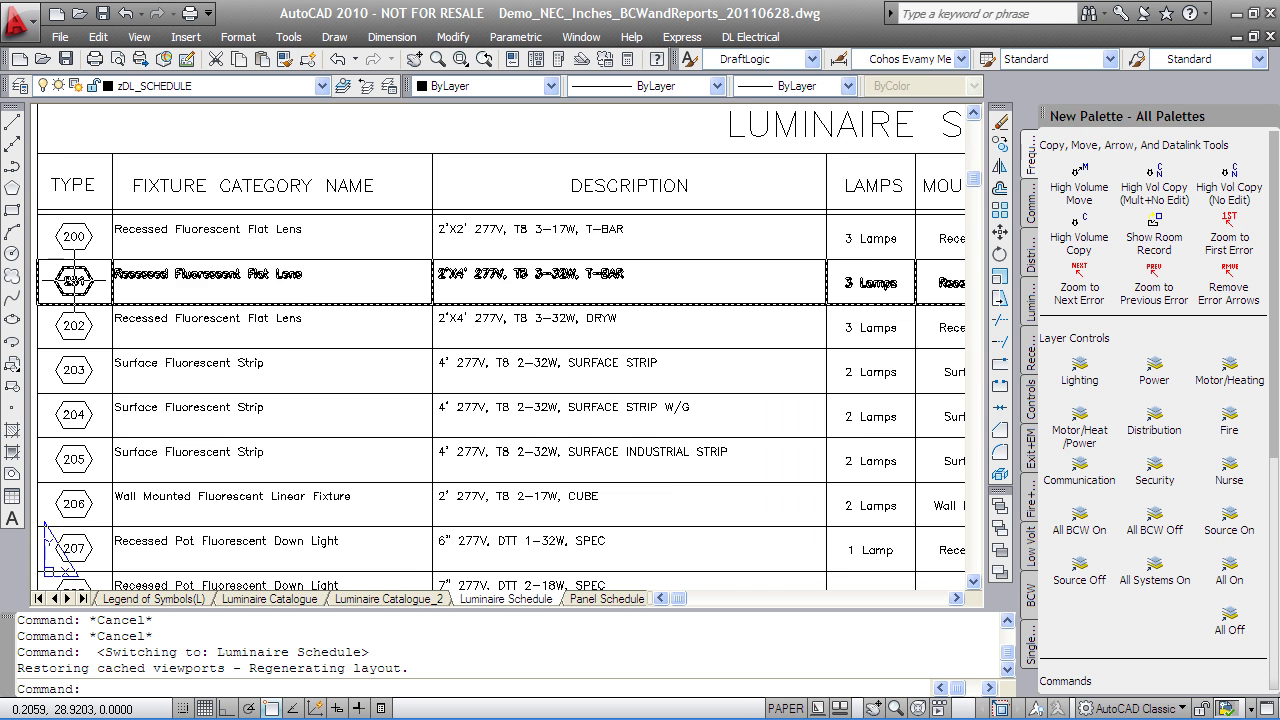
{"action": "middle_click_drag", "start_coordinate": [105, 250], "coordinate": [155, 385]}
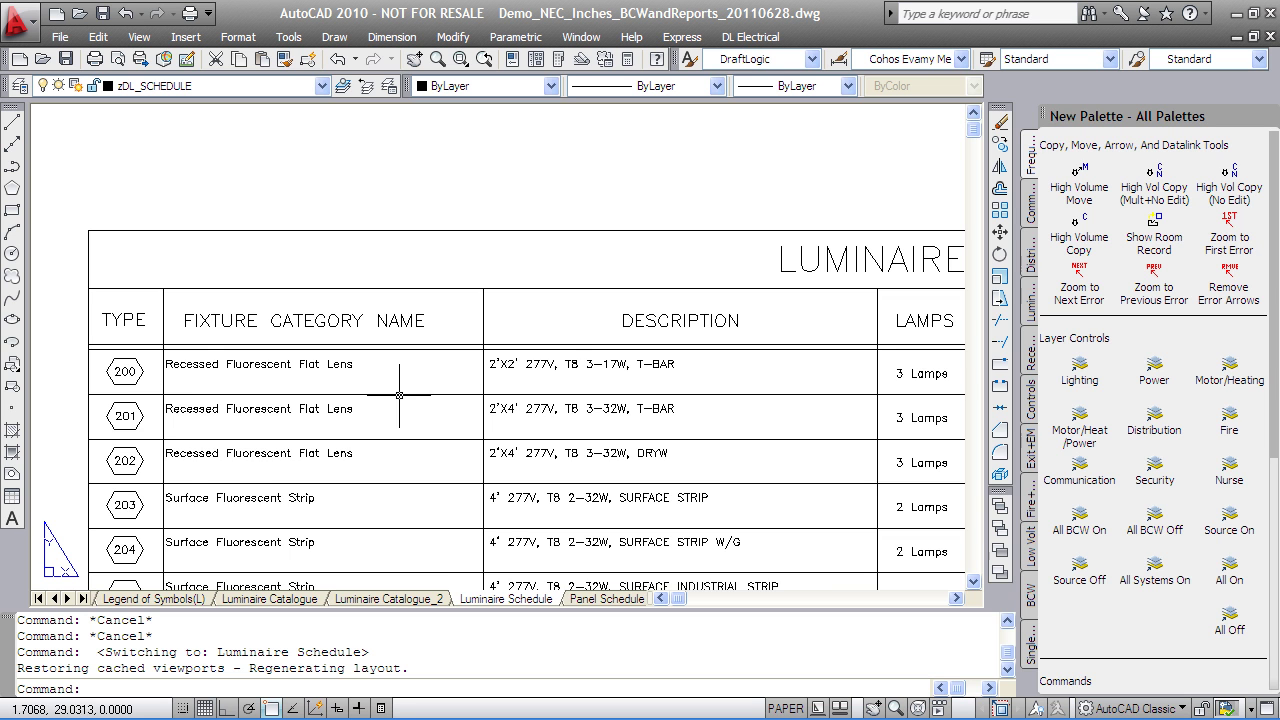
{"action": "mouse_move", "coordinate": [786, 371]}
{"action": "middle_mouse_down"}
{"action": "mouse_move", "coordinate": [450, 341]}
{"action": "mouse_move", "coordinate": [50, 333]}
{"action": "middle_mouse_up"}
{"action": "middle_click_drag", "start_coordinate": [733, 333], "coordinate": [378, 341]}
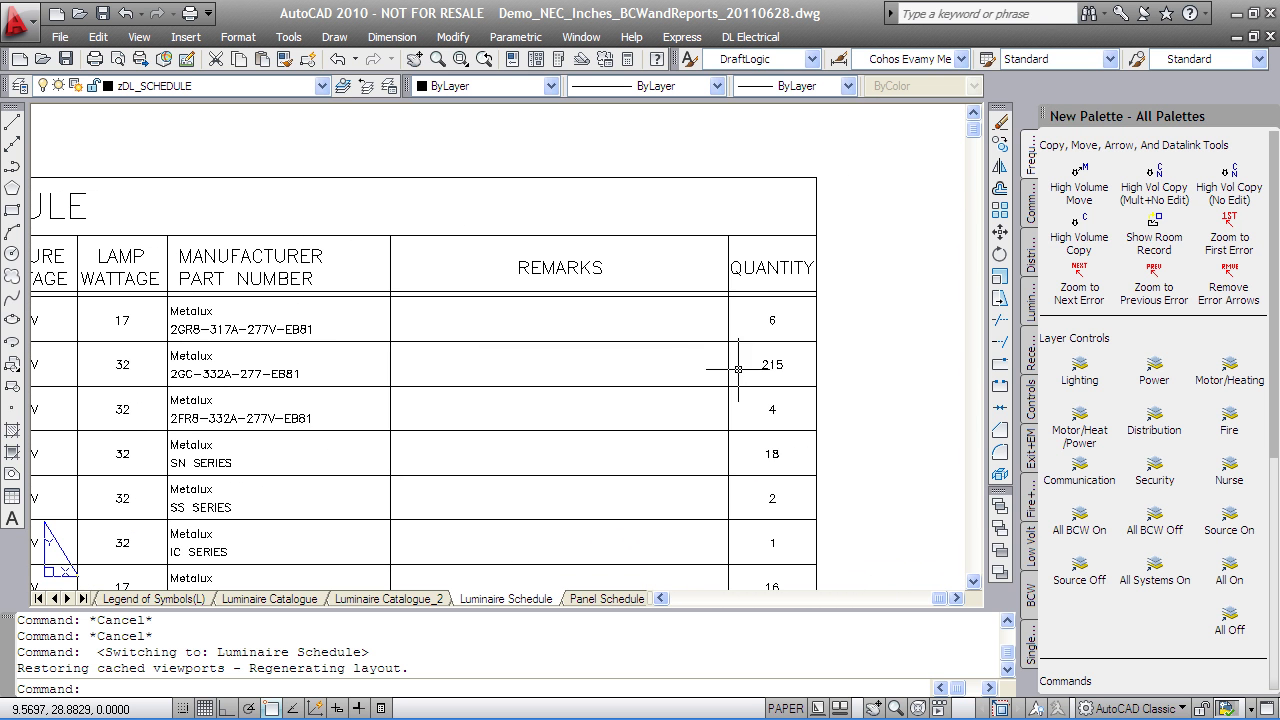
{"action": "scroll", "coordinate": [606, 493], "scroll_direction": "down", "scroll_amount": 2}
{"action": "scroll", "coordinate": [606, 493], "scroll_direction": "down", "scroll_amount": 2}
{"action": "scroll", "coordinate": [634, 420], "scroll_direction": "down", "scroll_amount": 1}
{"action": "left_click", "coordinate": [603, 599]}
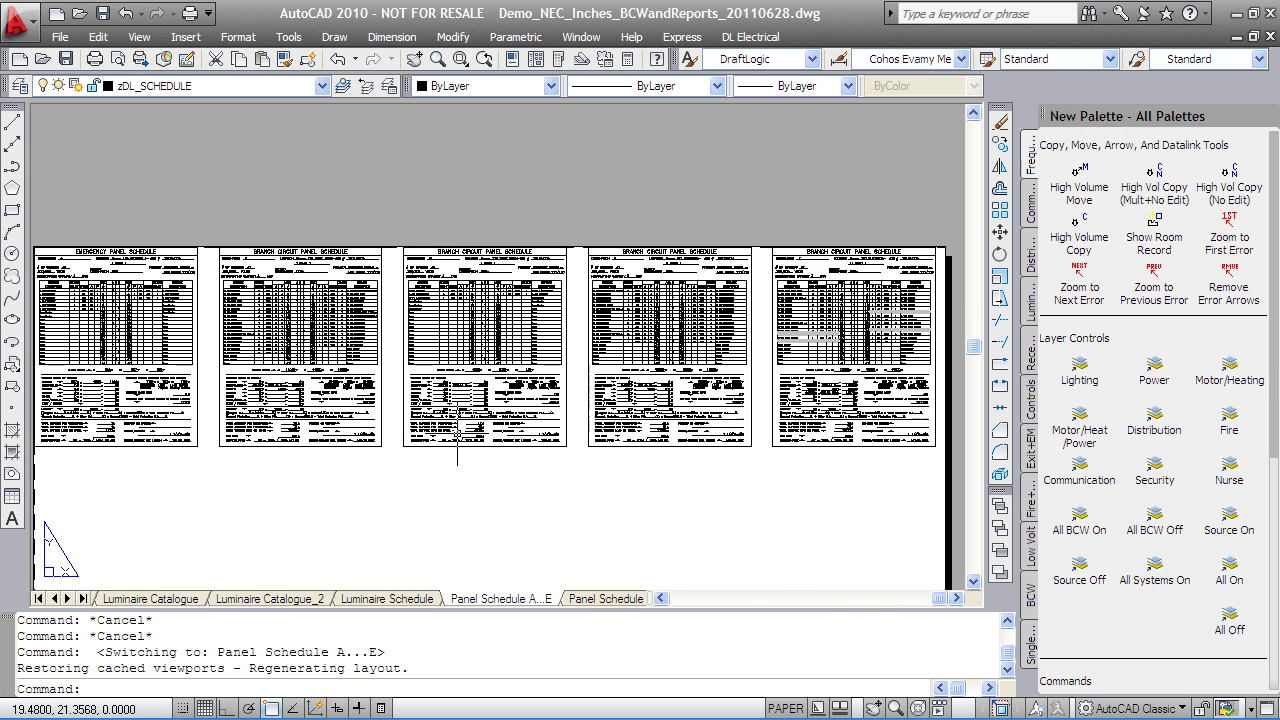
{"action": "scroll", "coordinate": [225, 230], "scroll_direction": "up", "scroll_amount": 5}
{"action": "middle_click_drag", "start_coordinate": [480, 384], "coordinate": [437, 360]}
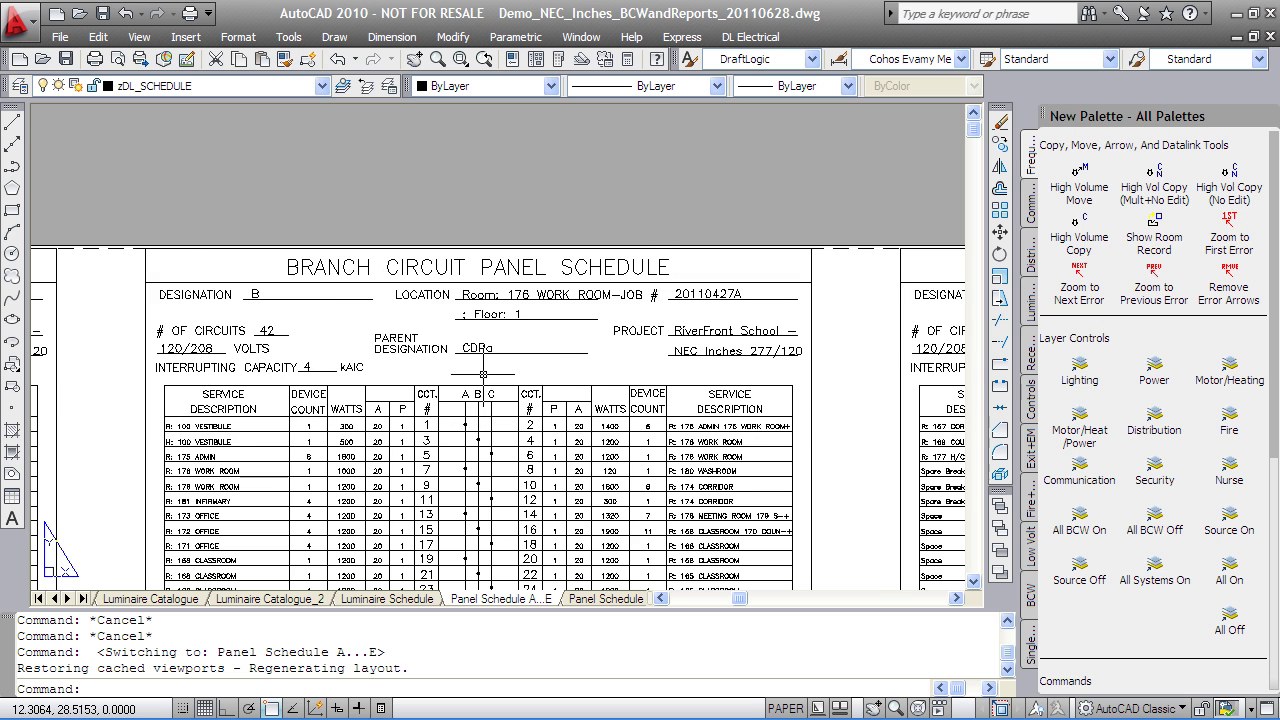
{"action": "scroll", "coordinate": [250, 456], "scroll_direction": "up", "scroll_amount": 1}
{"action": "scroll", "coordinate": [200, 400], "scroll_direction": "up", "scroll_amount": 1}
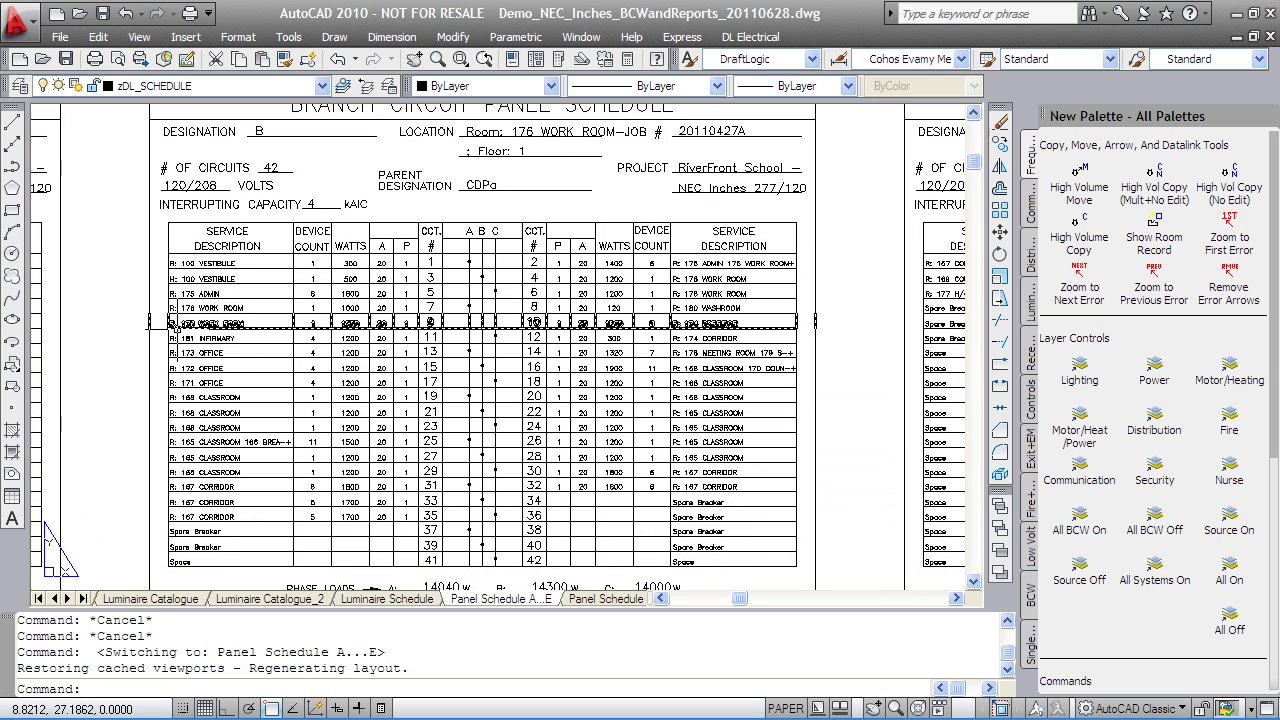
{"action": "scroll", "coordinate": [187, 300], "scroll_direction": "up", "scroll_amount": 2}
{"action": "middle_click_drag", "start_coordinate": [187, 262], "coordinate": [136, 371]}
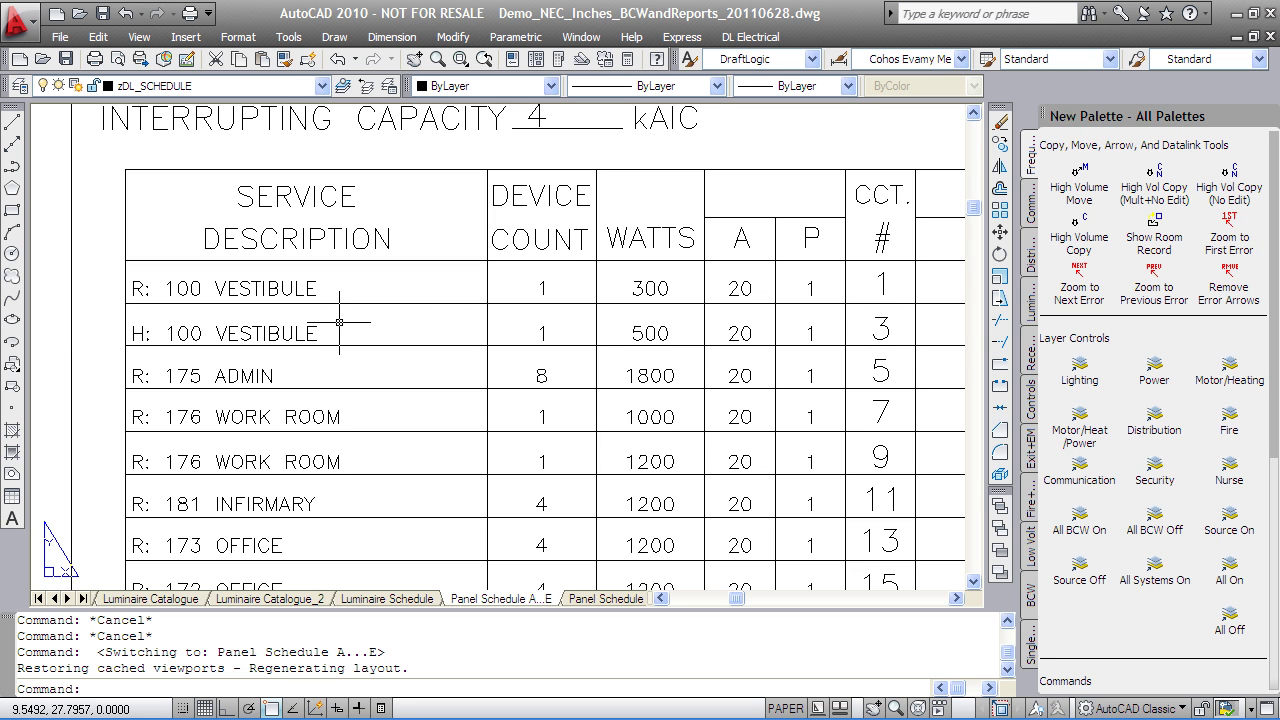
{"action": "middle_click_drag", "start_coordinate": [568, 321], "coordinate": [179, 297]}
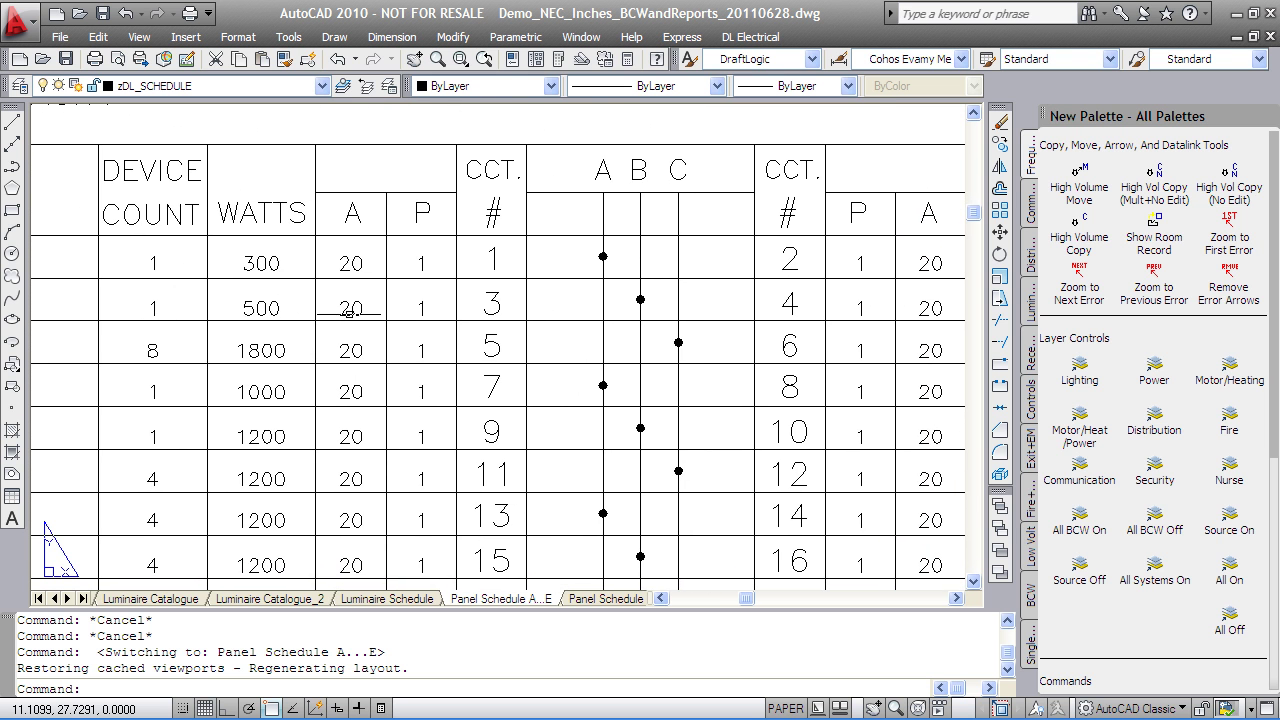
{"action": "middle_click_drag", "start_coordinate": [367, 304], "coordinate": [261, 303]}
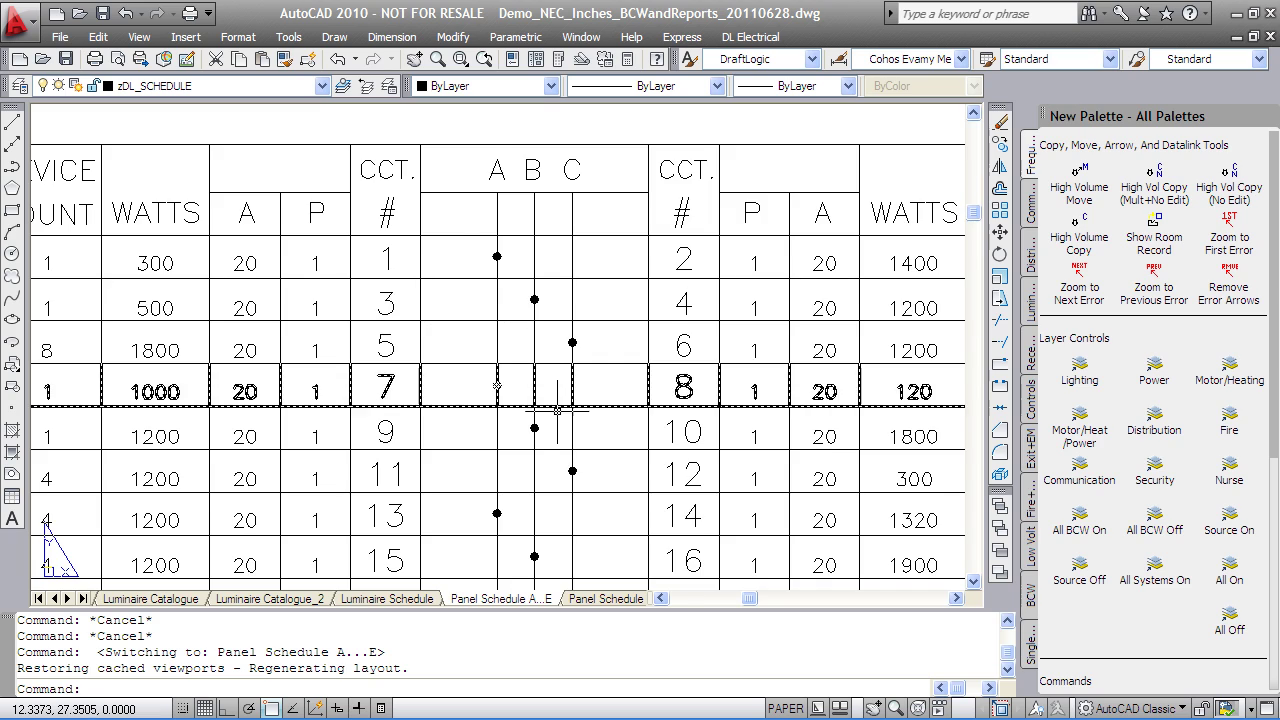
{"action": "scroll", "coordinate": [557, 411], "scroll_direction": "down", "scroll_amount": 4}
{"action": "scroll", "coordinate": [557, 411], "scroll_direction": "down", "scroll_amount": 5}
{"action": "middle_click_drag", "start_coordinate": [557, 411], "coordinate": [561, 254]}
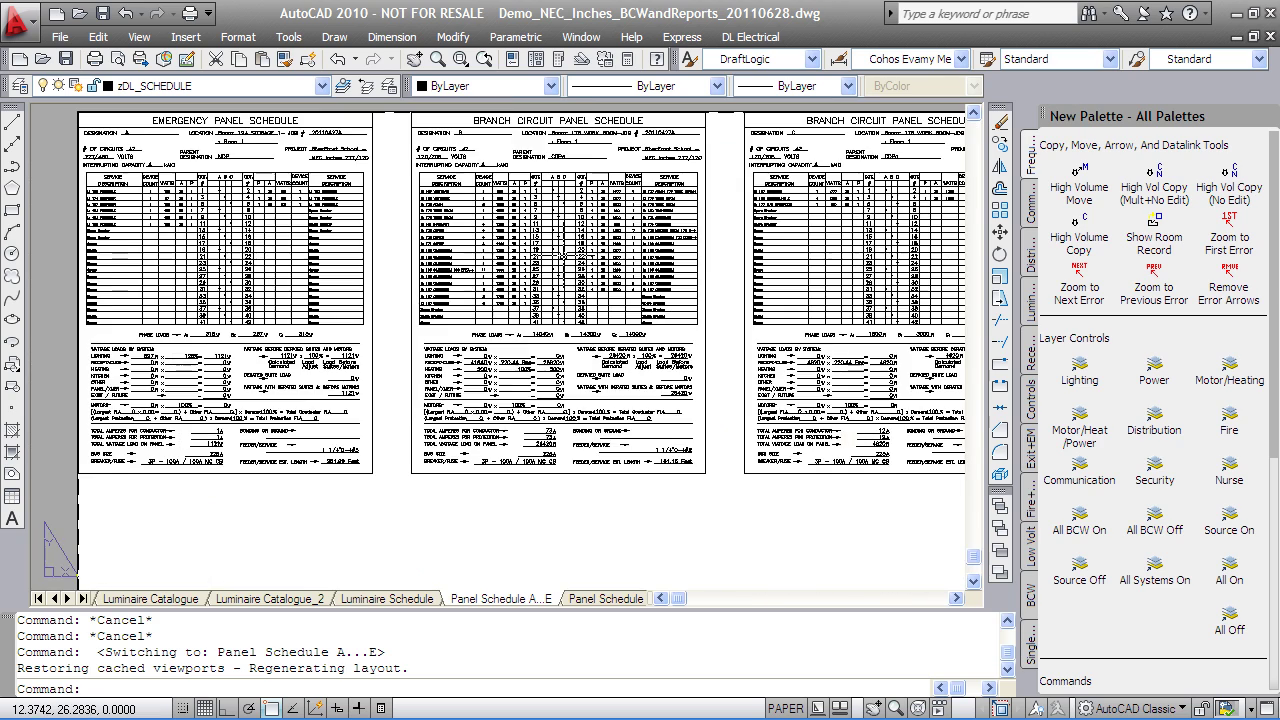
{"action": "scroll", "coordinate": [548, 352], "scroll_direction": "up", "scroll_amount": 5}
Review the middle panel's load summary and totals, then move to the Single Line Diagram(P) sheet.
{"action": "middle_click_drag", "start_coordinate": [529, 468], "coordinate": [513, 294]}
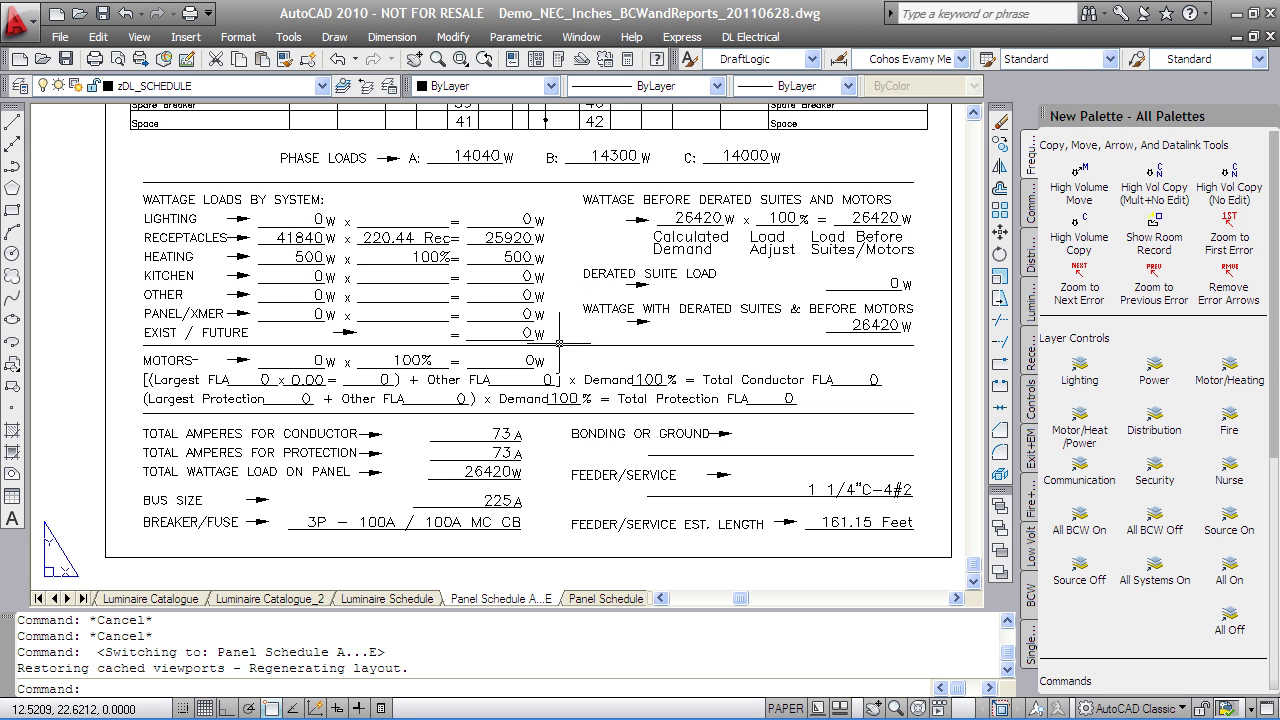
{"action": "middle_click_drag", "start_coordinate": [550, 459], "coordinate": [548, 370]}
{"action": "scroll", "coordinate": [557, 306], "scroll_direction": "up", "scroll_amount": 2}
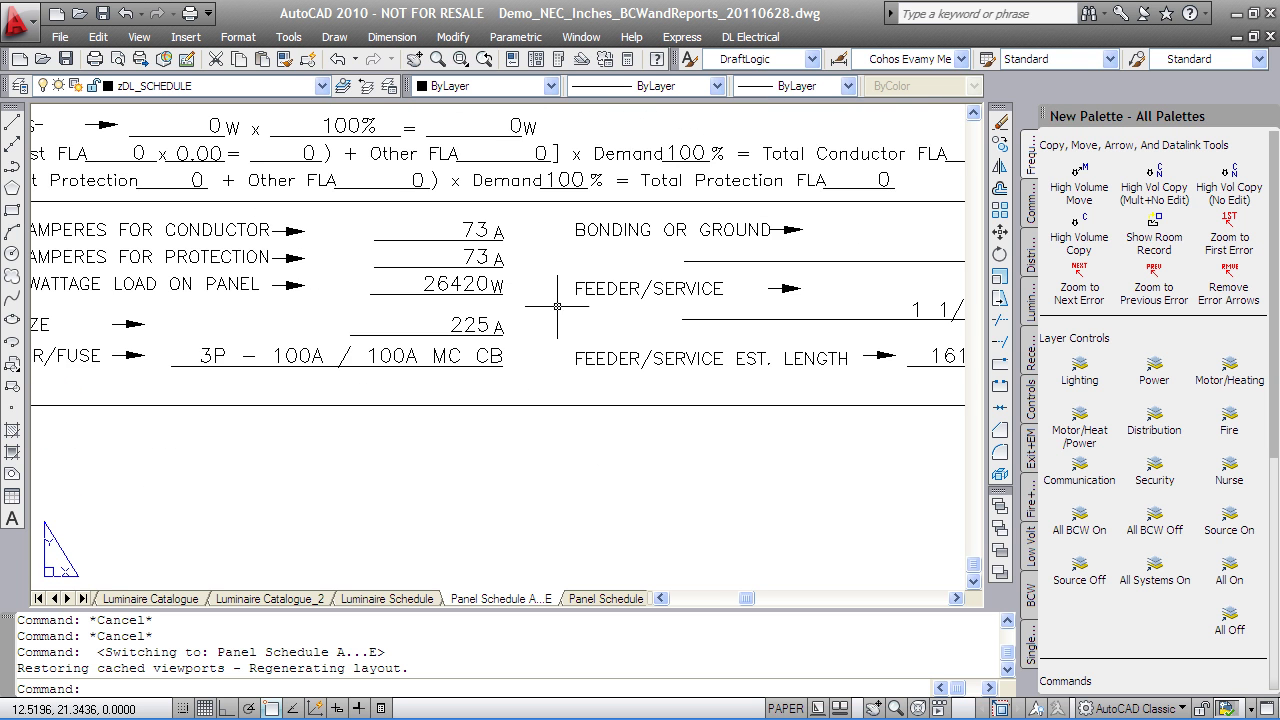
{"action": "scroll", "coordinate": [557, 306], "scroll_direction": "down", "scroll_amount": 1}
{"action": "scroll", "coordinate": [575, 320], "scroll_direction": "down", "scroll_amount": 1}
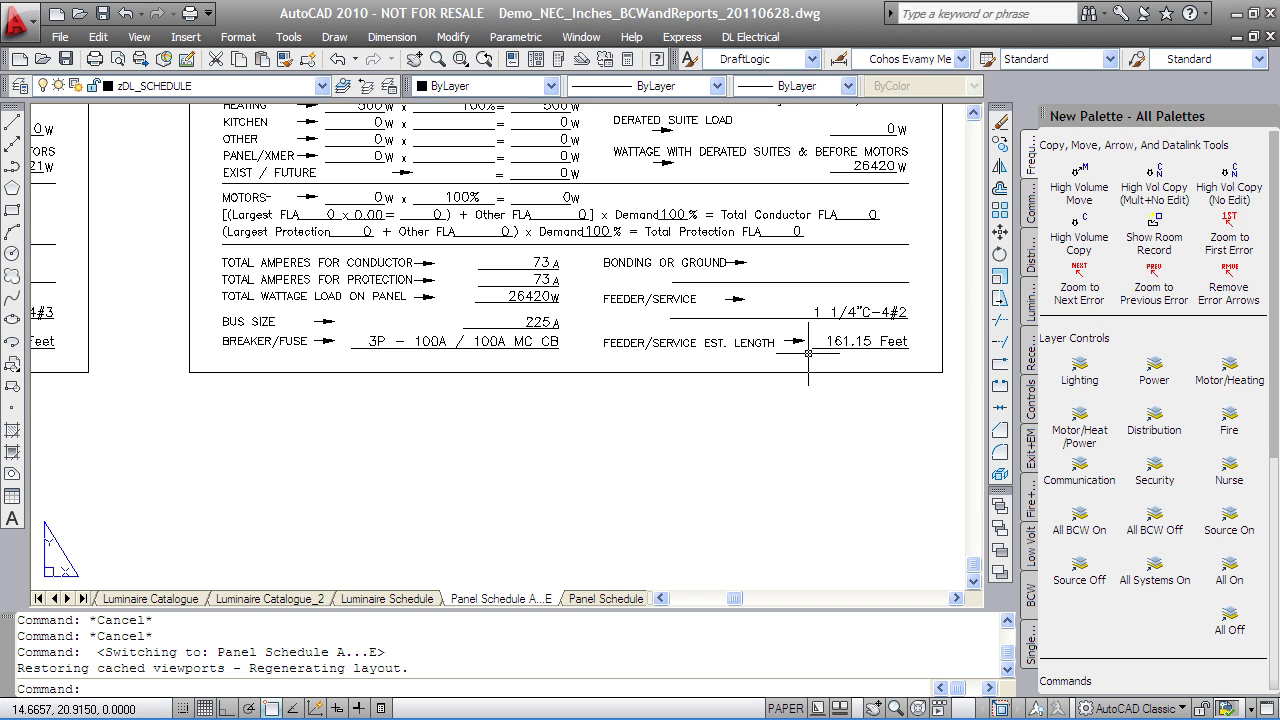
{"action": "key", "text": "ctrl+Page_Down"}
{"action": "key", "text": "ctrl+Page_Down"}
{"action": "key", "text": "ctrl+Page_Down"}
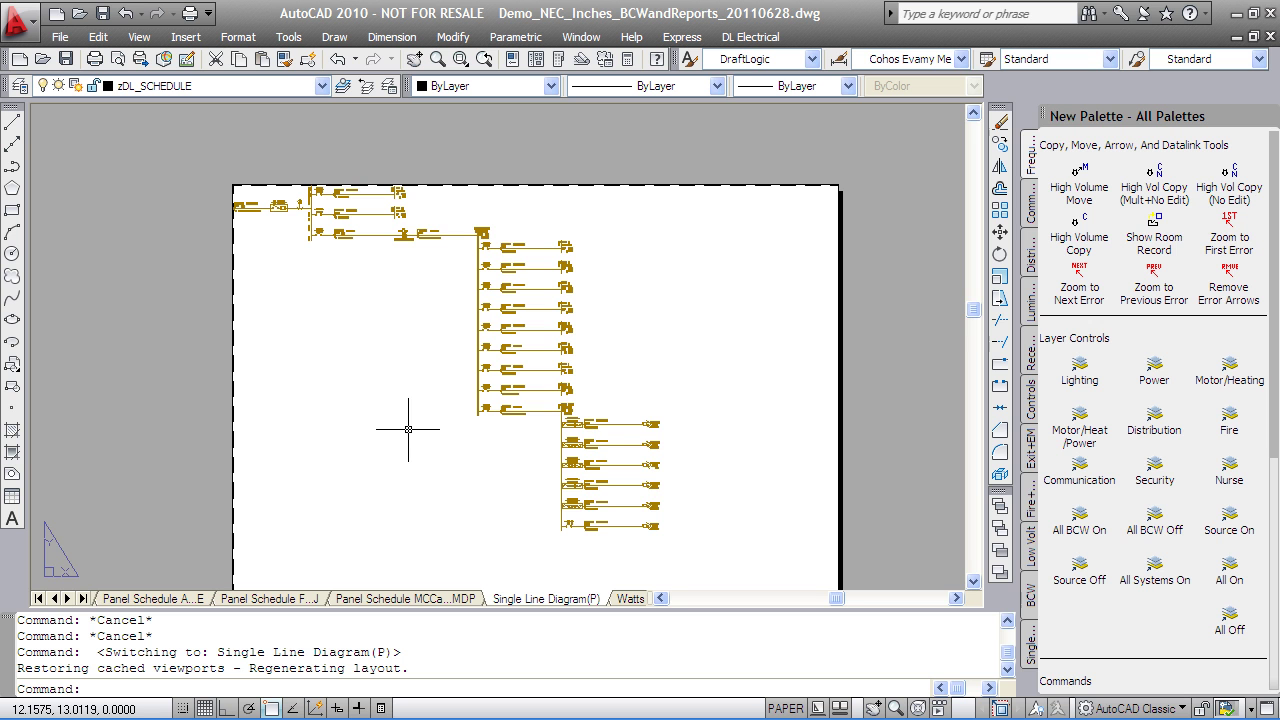
{"action": "scroll", "coordinate": [349, 338], "scroll_direction": "up", "scroll_amount": 5}
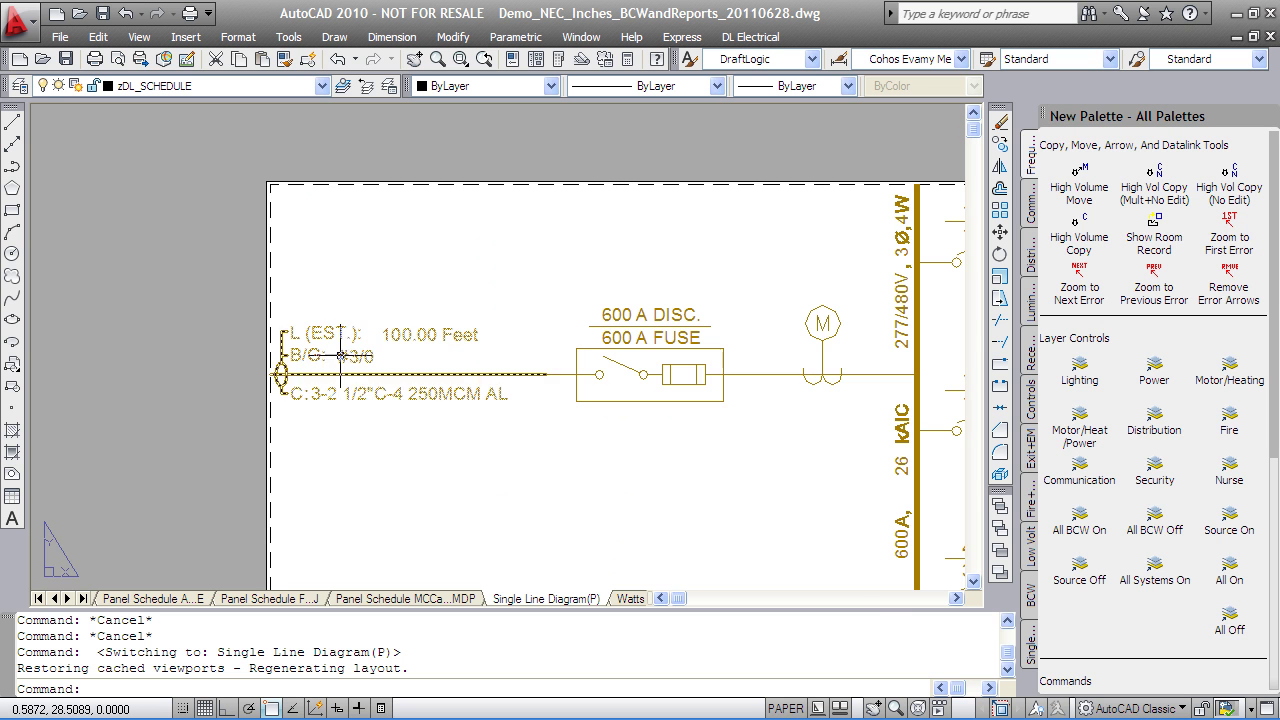
{"action": "middle_click_drag", "start_coordinate": [482, 472], "coordinate": [359, 445]}
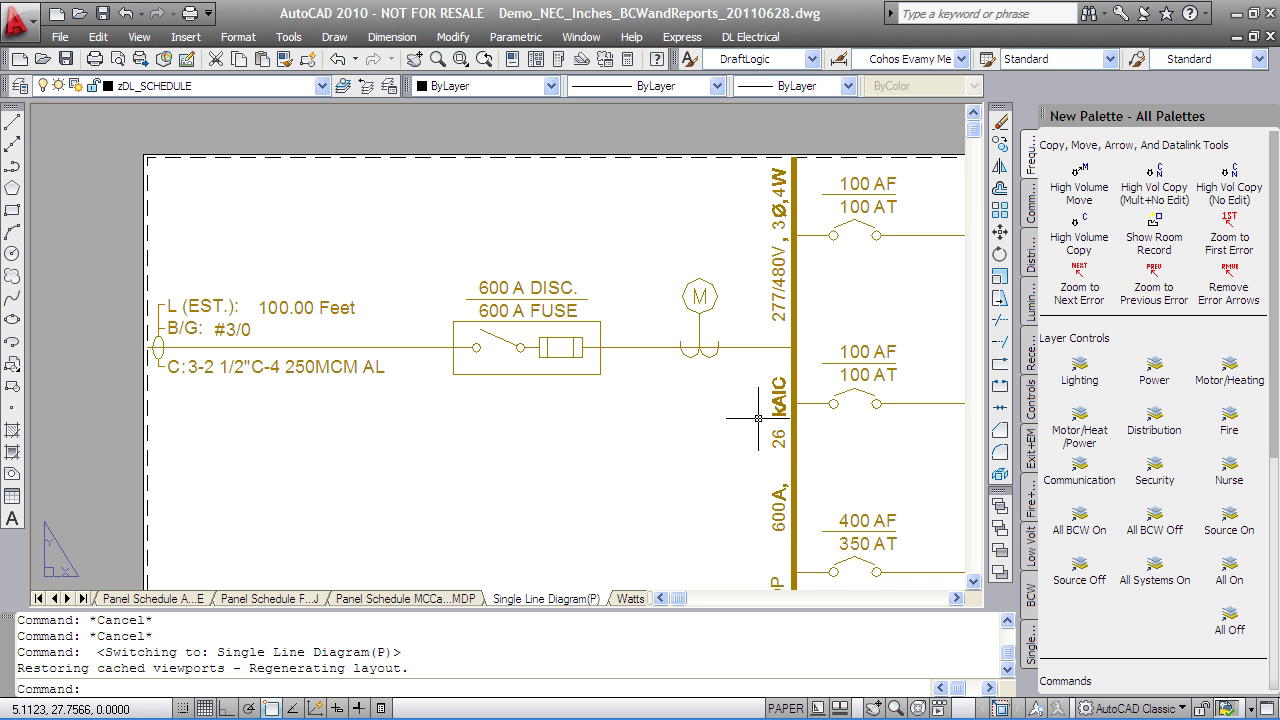
{"action": "left_click", "coordinate": [741, 366]}
{"action": "key", "text": "Return"}
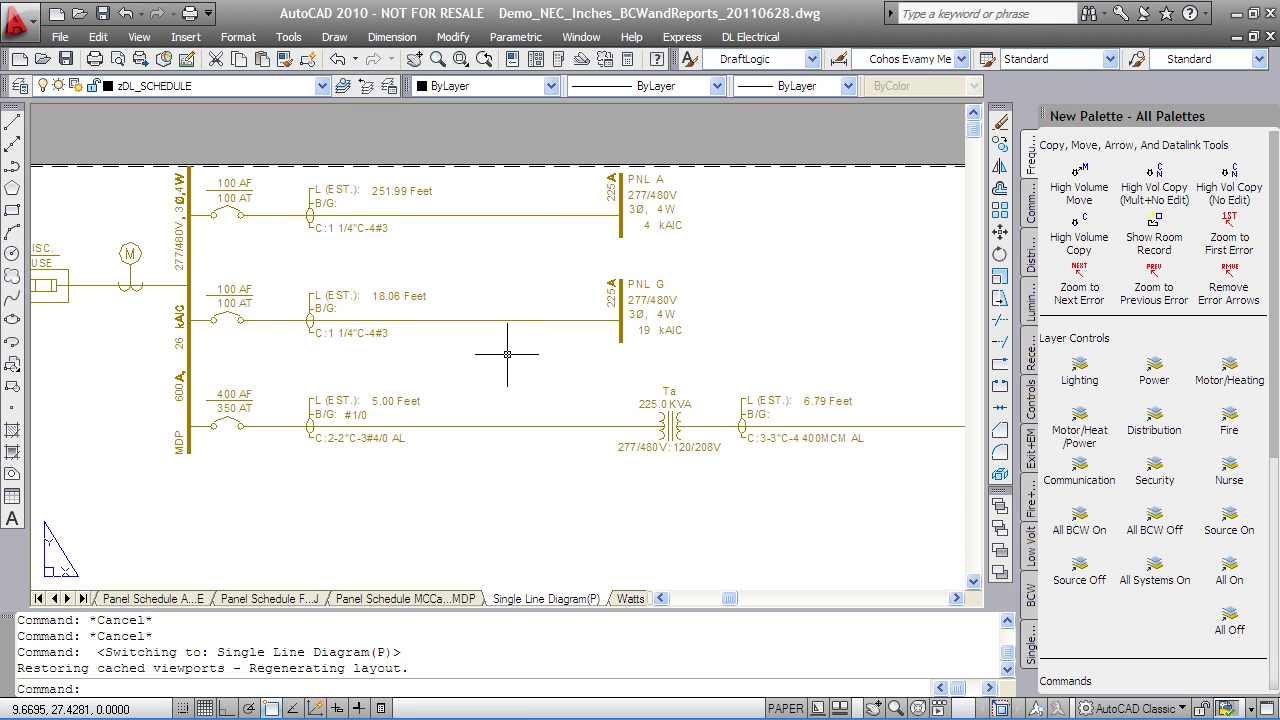
{"action": "mouse_move", "coordinate": [723, 544]}
{"action": "middle_mouse_down"}
{"action": "mouse_move", "coordinate": [531, 458]}
{"action": "mouse_move", "coordinate": [225, 350]}
{"action": "middle_mouse_up"}
{"action": "middle_click_drag", "start_coordinate": [372, 380], "coordinate": [165, 306]}
{"action": "middle_click_drag", "start_coordinate": [549, 412], "coordinate": [479, 192]}
{"action": "middle_click_drag", "start_coordinate": [560, 486], "coordinate": [651, 354]}
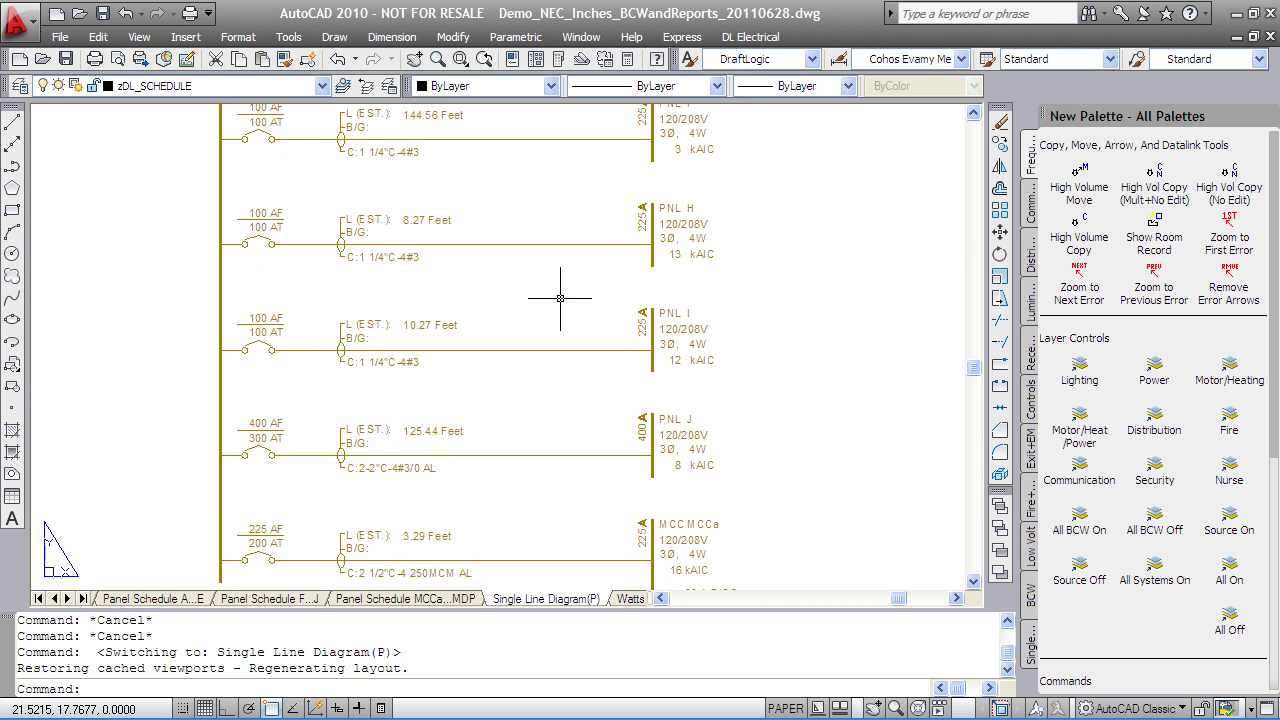
{"action": "mouse_move", "coordinate": [636, 580]}
{"action": "middle_mouse_down"}
{"action": "mouse_move", "coordinate": [616, 373]}
{"action": "mouse_move", "coordinate": [603, 529]}
{"action": "mouse_move", "coordinate": [349, 346]}
{"action": "mouse_move", "coordinate": [202, 337]}
{"action": "middle_mouse_up"}
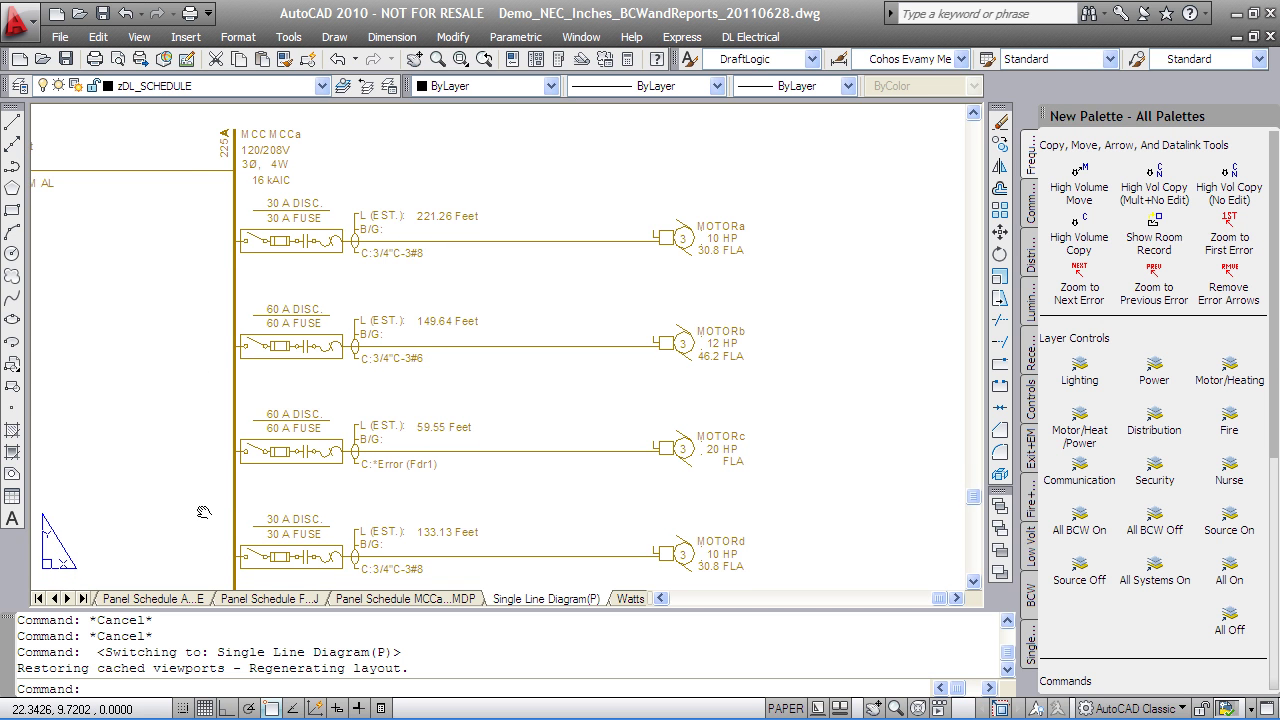
{"action": "middle_click_drag", "start_coordinate": [206, 519], "coordinate": [203, 437]}
View both Watts Per ft2 Report pages, then the Motor & Heater Schedule sheet.
{"action": "key", "text": "ctrl+Page_Down"}
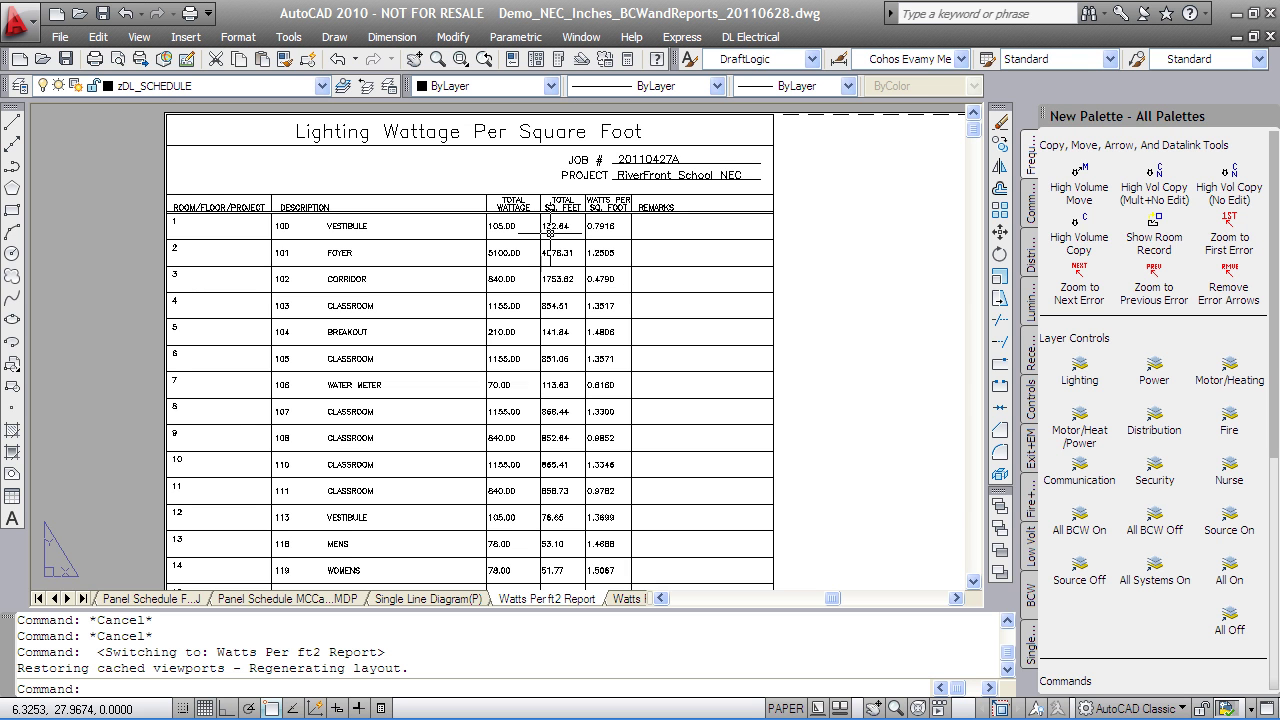
{"action": "scroll", "coordinate": [370, 213], "scroll_direction": "up", "scroll_amount": 1}
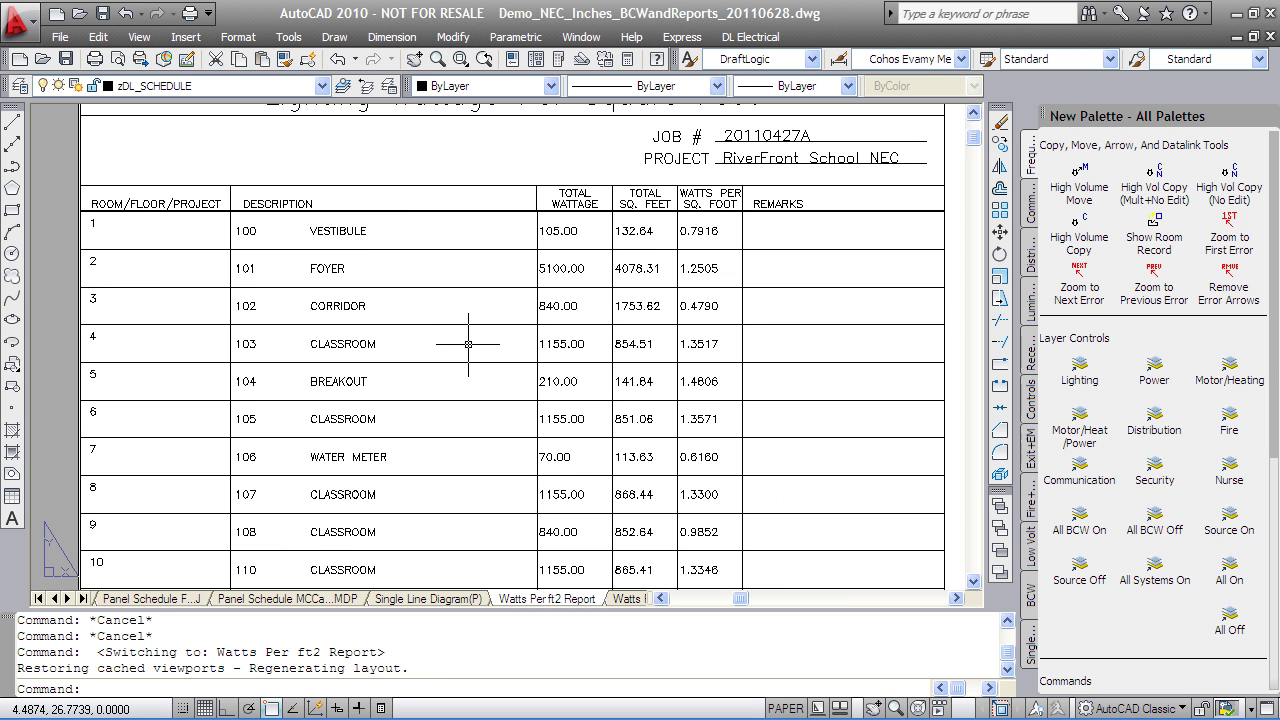
{"action": "left_click", "coordinate": [622, 599]}
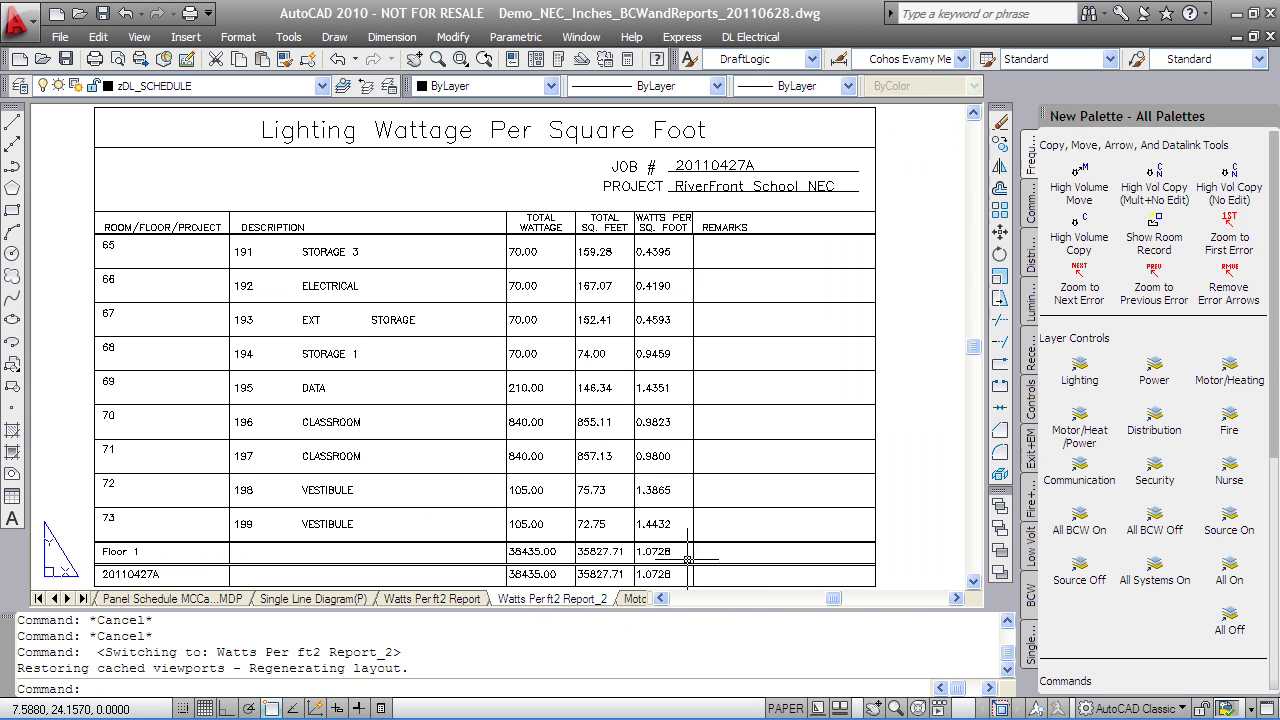
{"action": "left_click", "coordinate": [634, 599]}
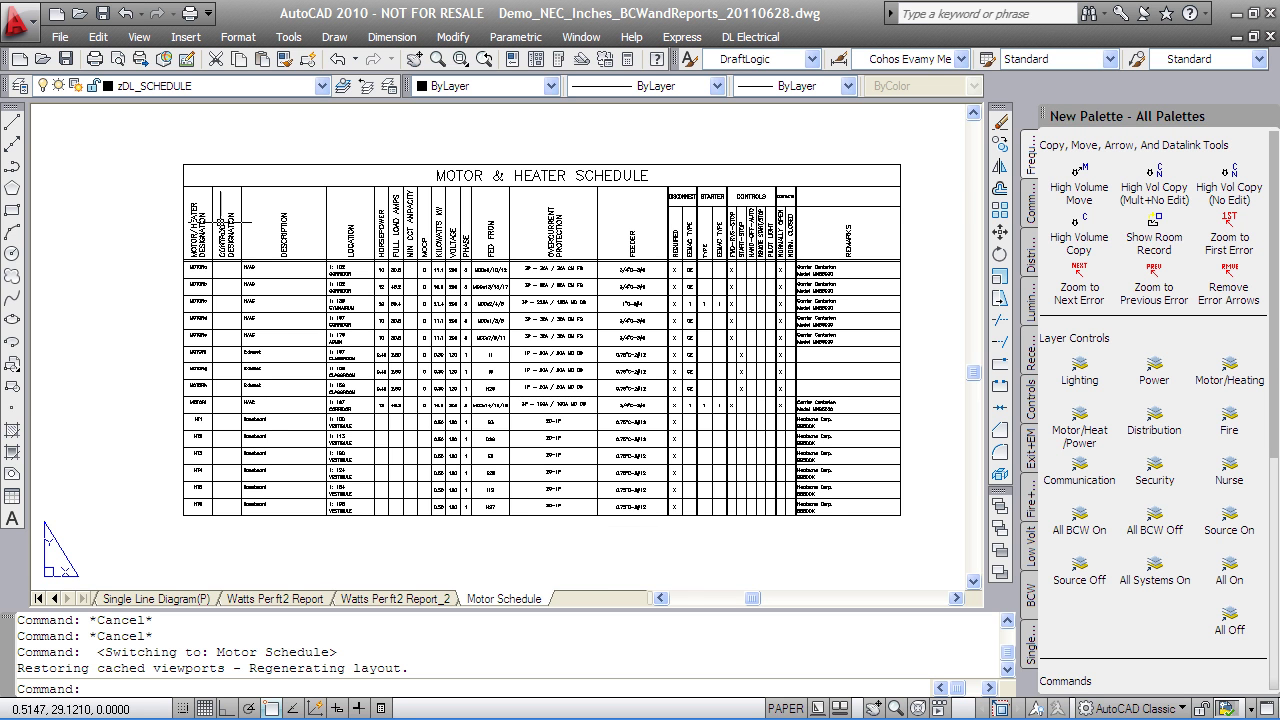
{"action": "scroll", "coordinate": [195, 200], "scroll_direction": "up", "scroll_amount": 2}
{"action": "scroll", "coordinate": [603, 187], "scroll_direction": "up", "scroll_amount": 2}
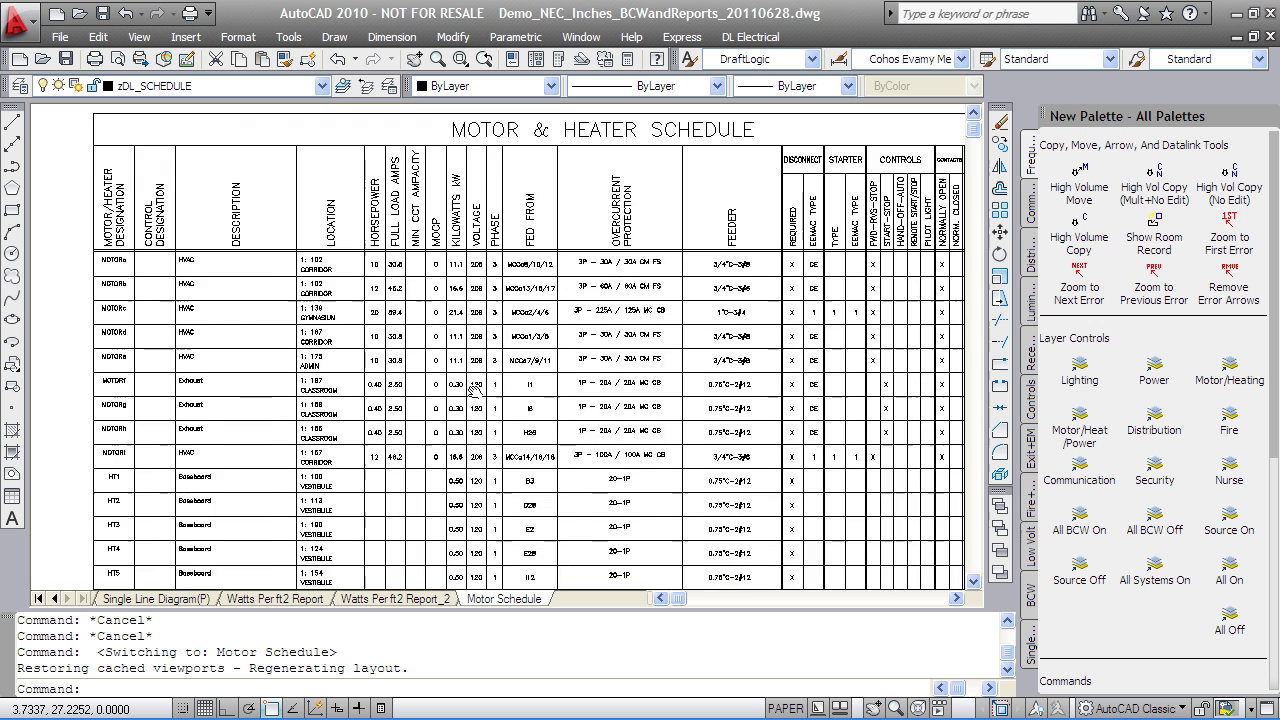
{"action": "scroll", "coordinate": [603, 187], "scroll_direction": "up", "scroll_amount": 1}
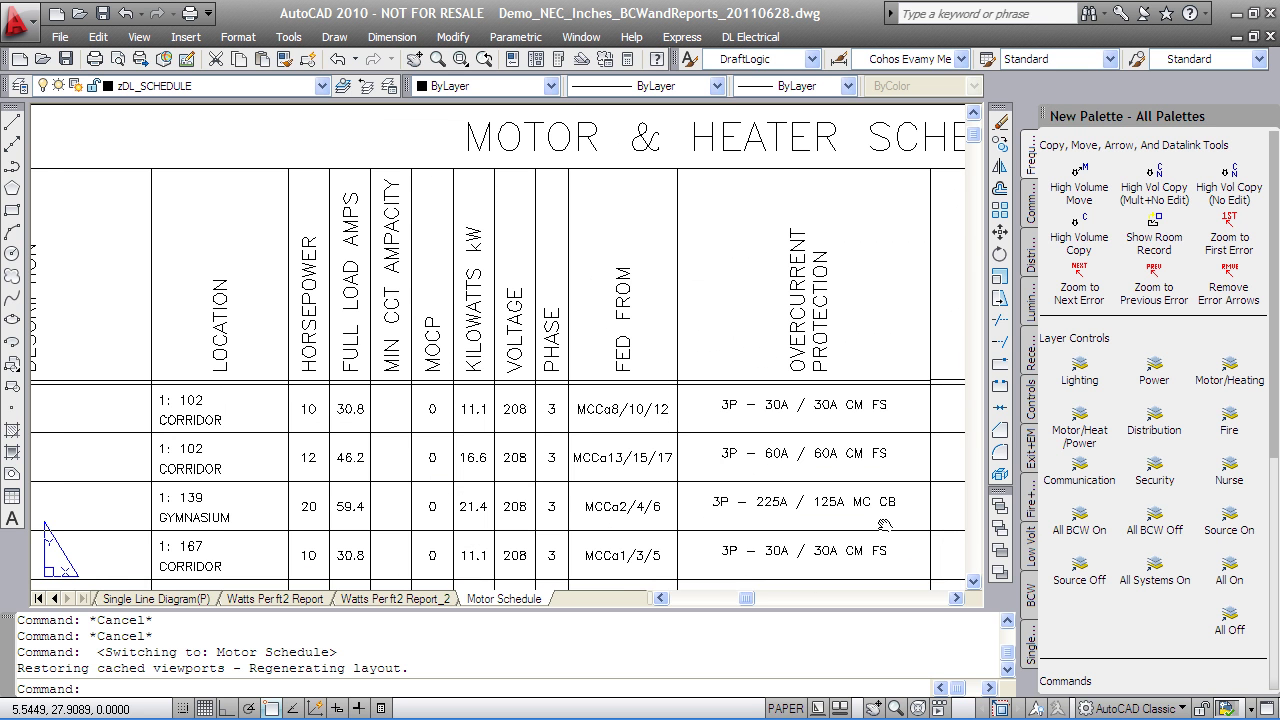
{"action": "middle_click_drag", "start_coordinate": [884, 524], "coordinate": [527, 519]}
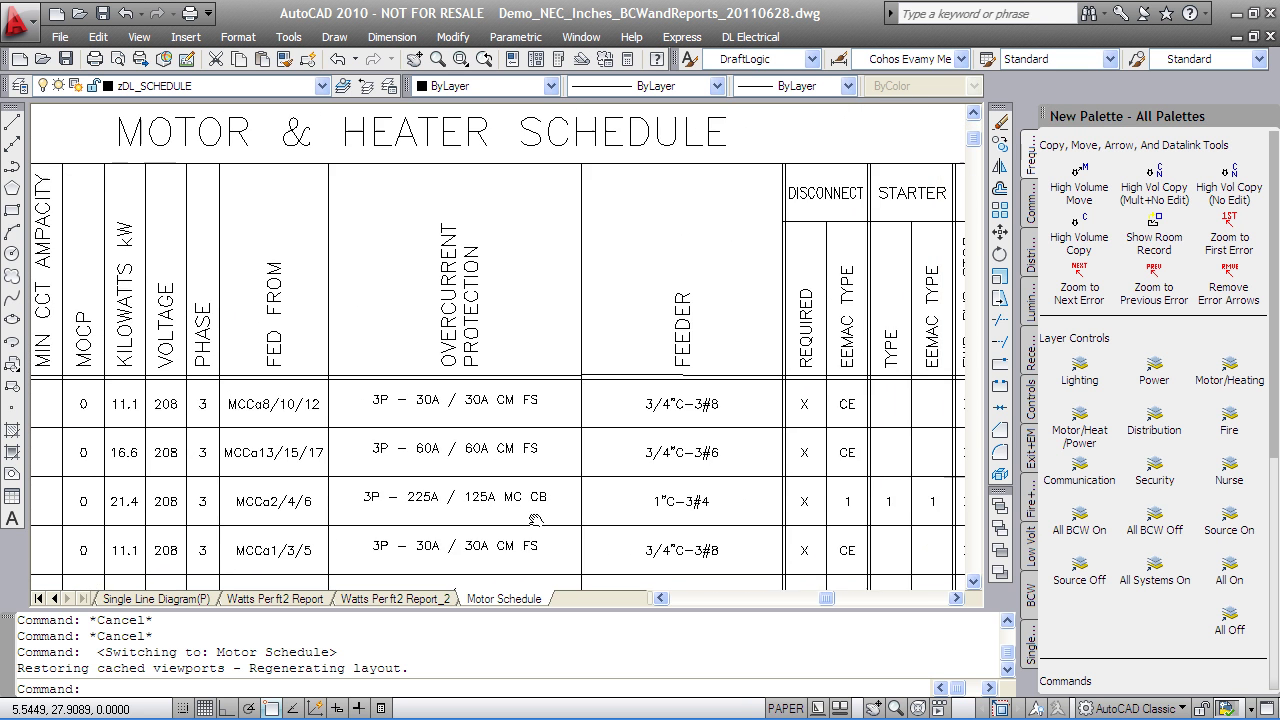
{"action": "mouse_move", "coordinate": [960, 546]}
{"action": "middle_mouse_down"}
{"action": "mouse_move", "coordinate": [610, 515]}
{"action": "mouse_move", "coordinate": [402, 477]}
{"action": "middle_mouse_up"}
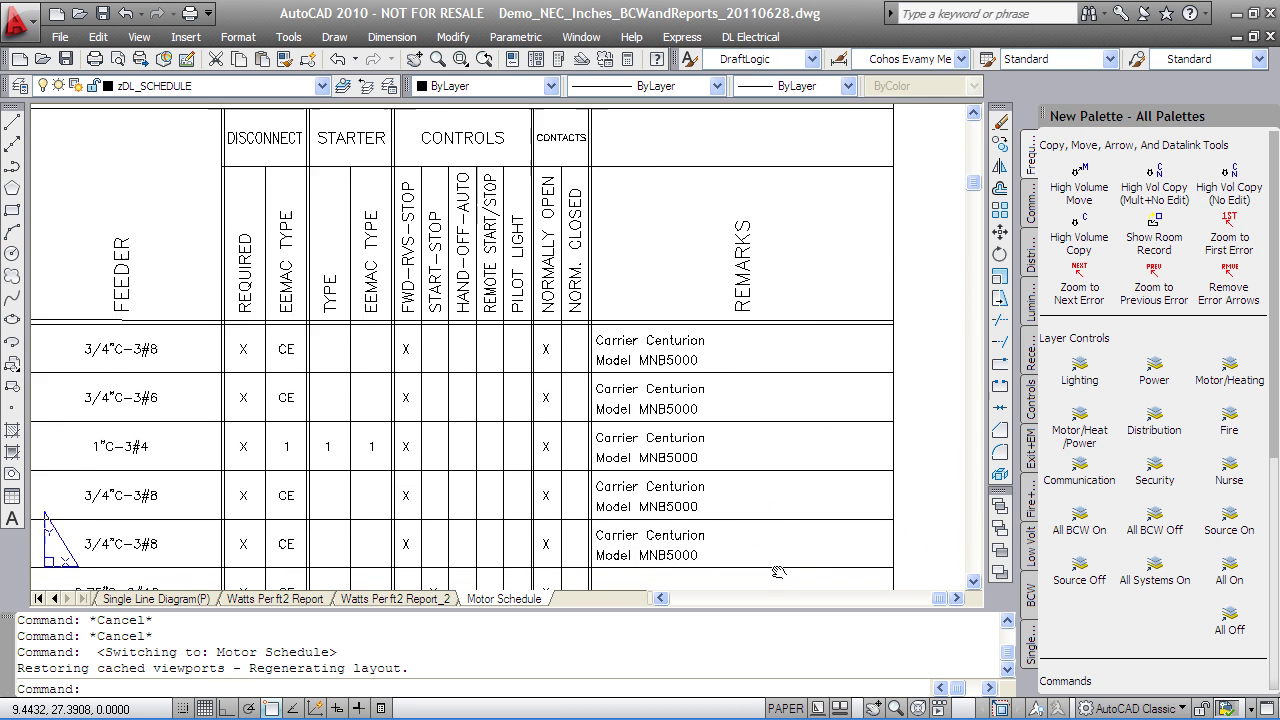
{"action": "middle_click_drag", "start_coordinate": [778, 557], "coordinate": [727, 446]}
{"action": "middle_click_drag", "start_coordinate": [734, 546], "coordinate": [707, 349]}
{"action": "scroll", "coordinate": [441, 470], "scroll_direction": "down", "scroll_amount": 2}
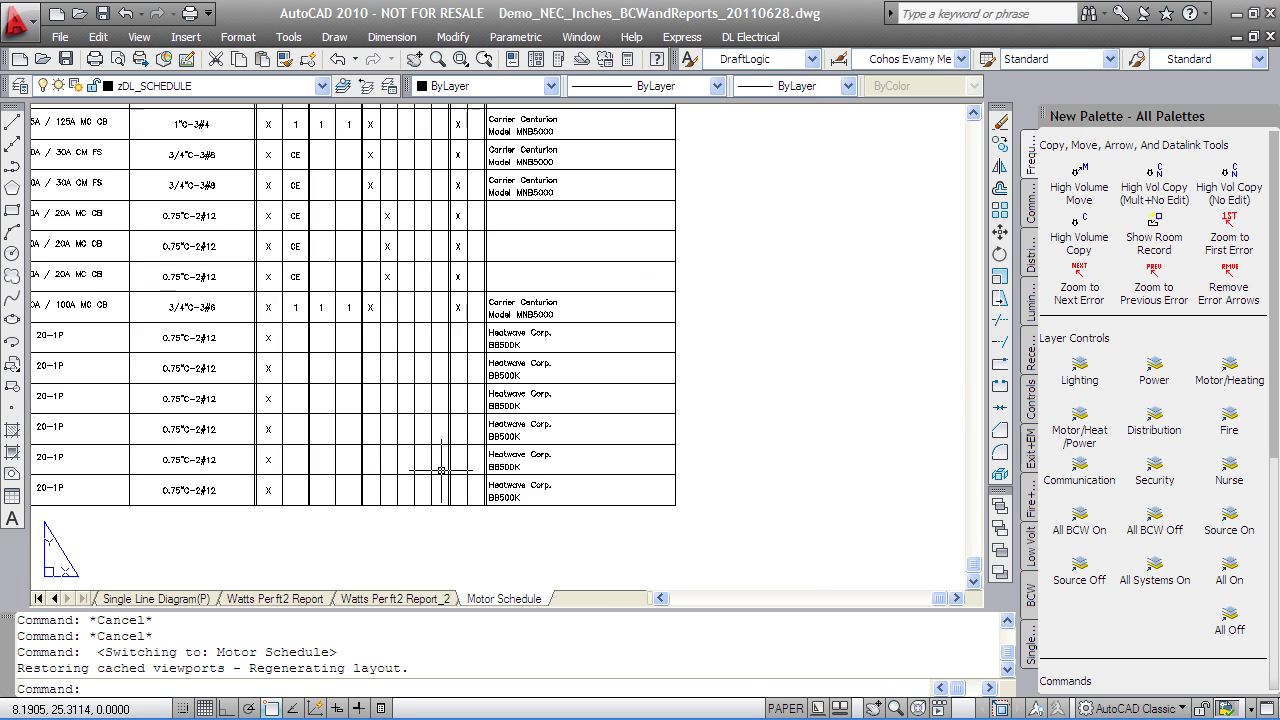
{"action": "scroll", "coordinate": [441, 470], "scroll_direction": "down", "scroll_amount": 3}
{"action": "scroll", "coordinate": [873, 330], "scroll_direction": "up", "scroll_amount": 1}
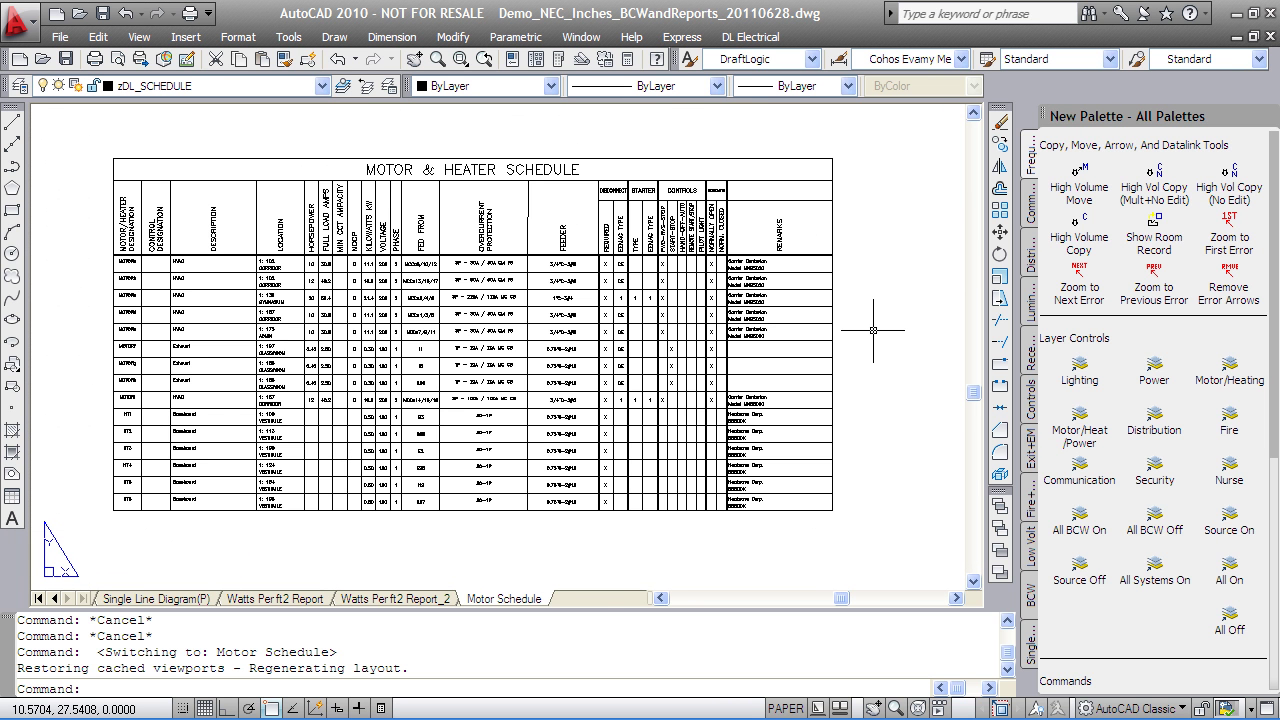